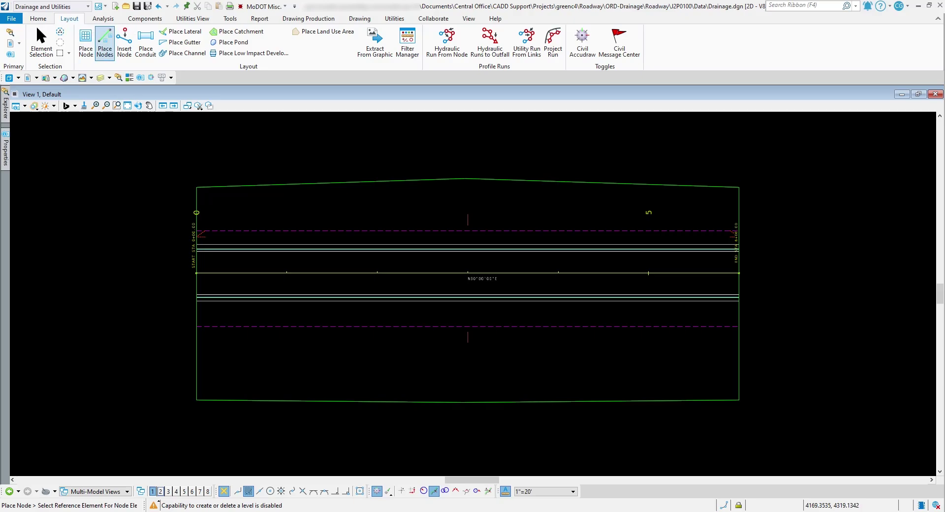
- Start placing a storm water node with the Inlets feature definition Type A-D CV 2 x 2
click(86, 43)
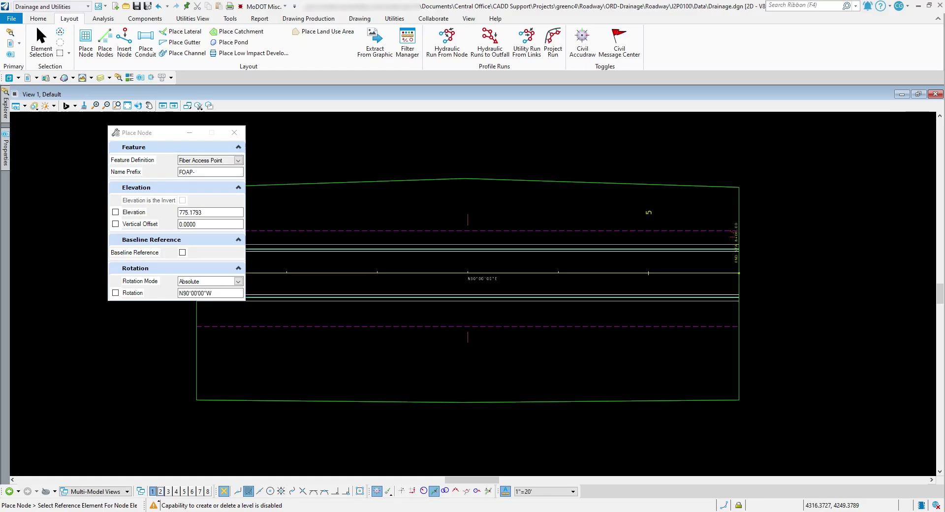
click(238, 160)
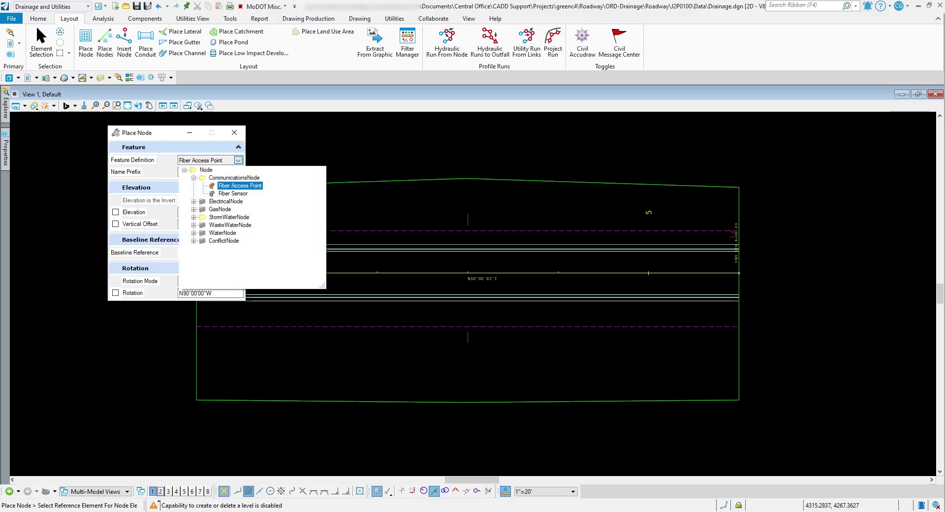
click(194, 217)
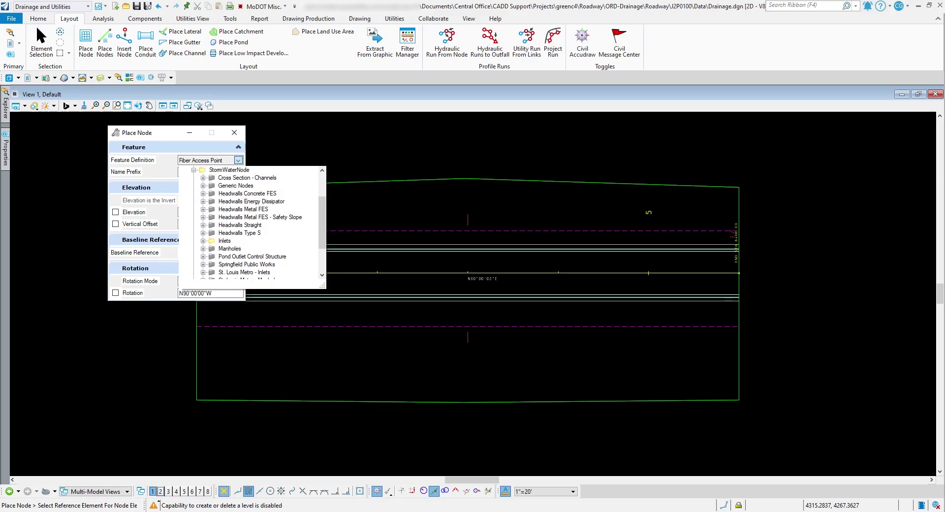
double_click(224, 240)
scroll(256, 197, down, 7)
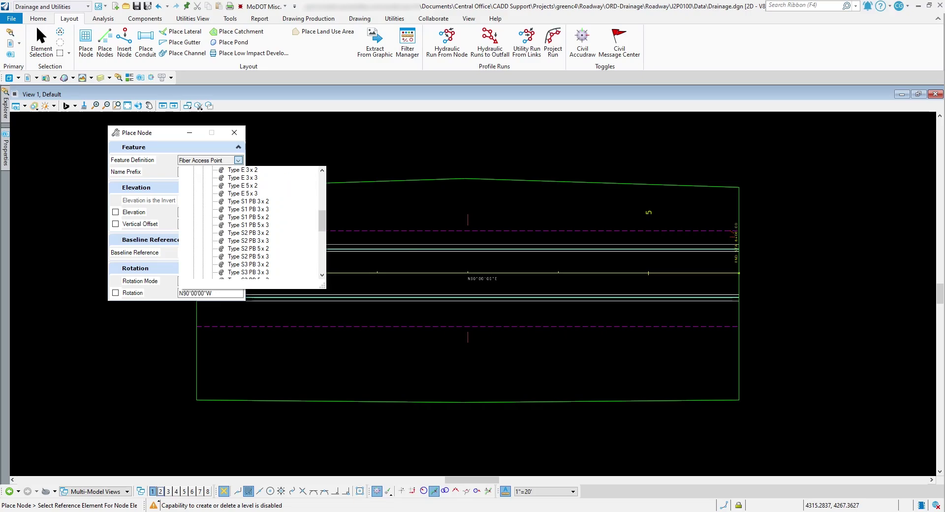
scroll(261, 241, down, 3)
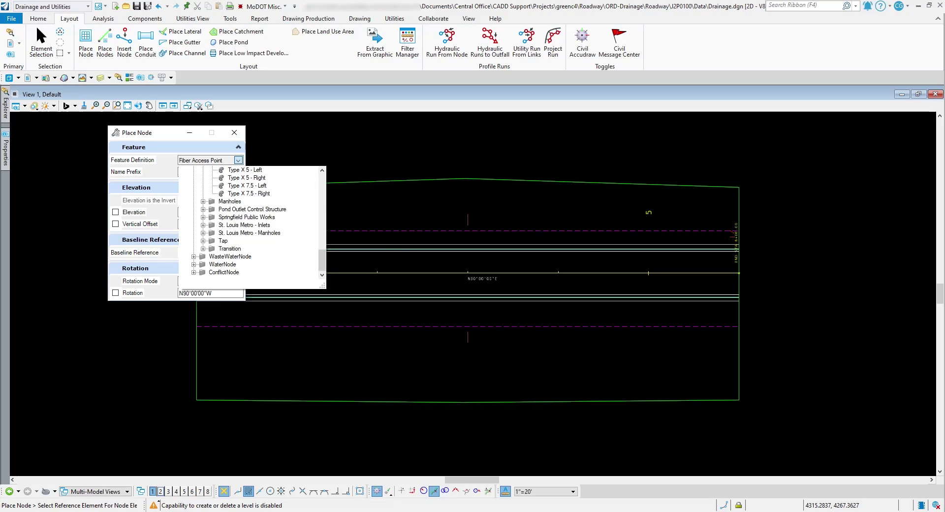
scroll(263, 234, up, 6)
scroll(261, 232, up, 6)
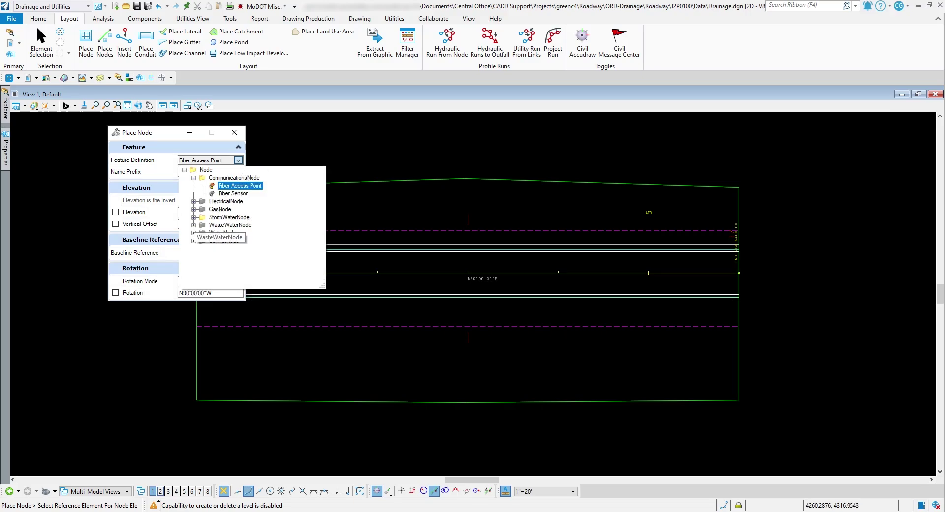
click(193, 217)
click(203, 241)
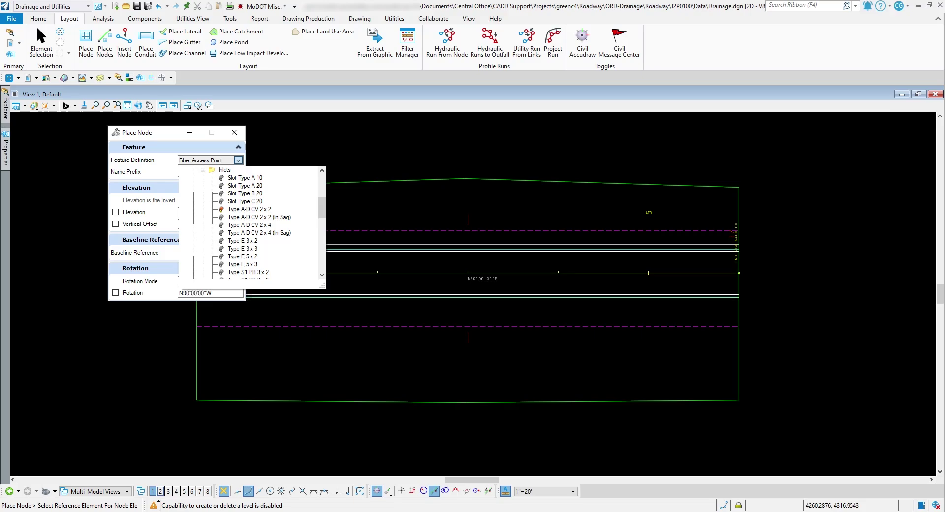
click(249, 209)
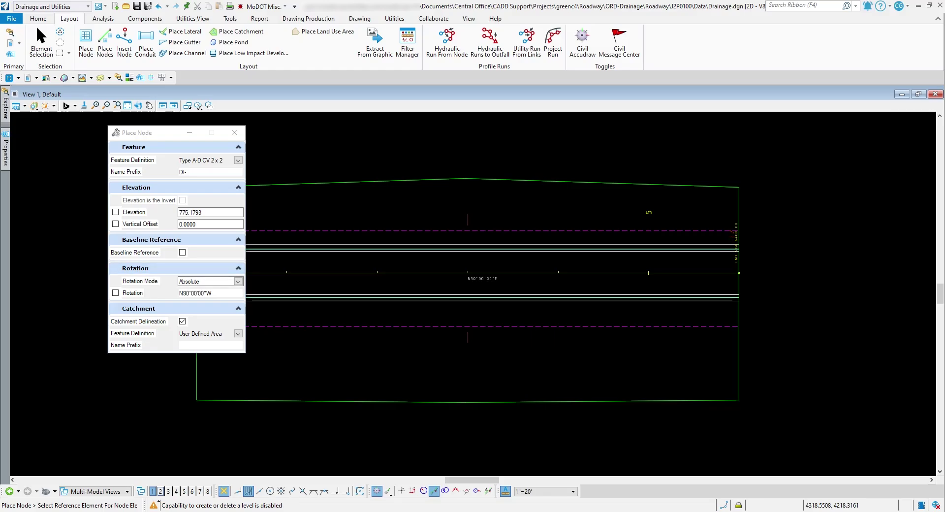
- Set the node's rotation mode to Relative to alignment and turn off catchment delineation
click(238, 281)
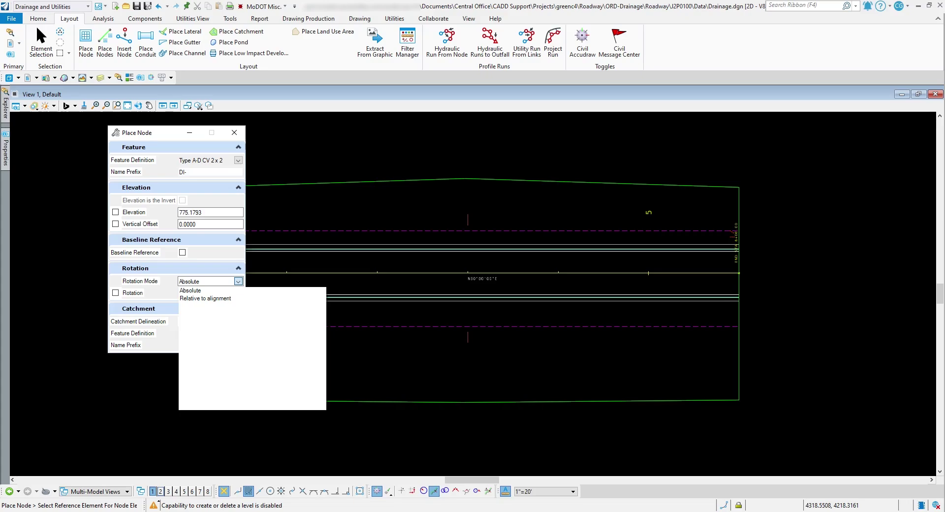
click(205, 298)
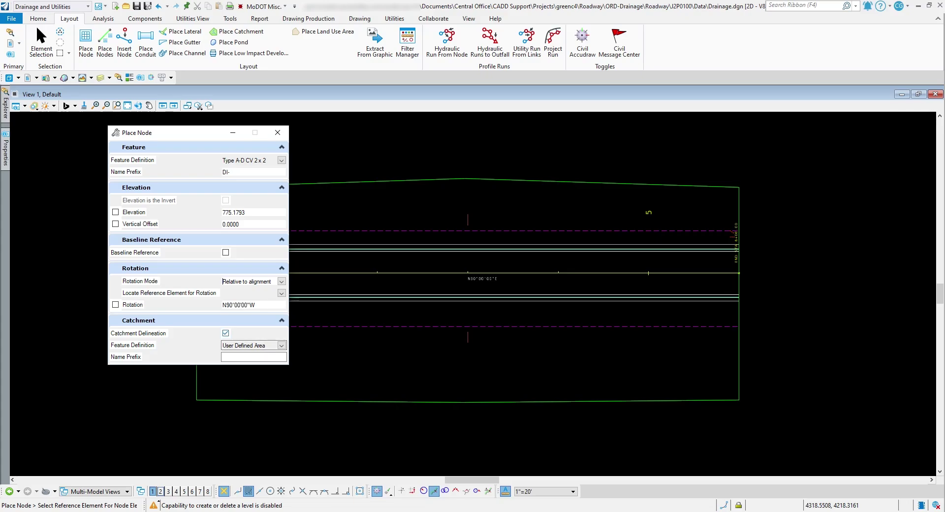
click(226, 333)
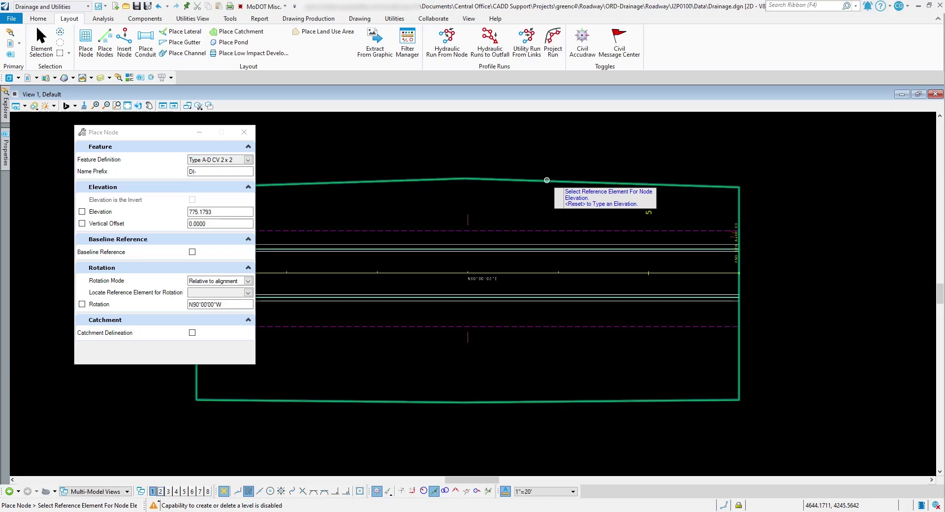
- Use the terrain boundary as the node's elevation reference and the RTE50 centerline as its station and offset reference
click(547, 180)
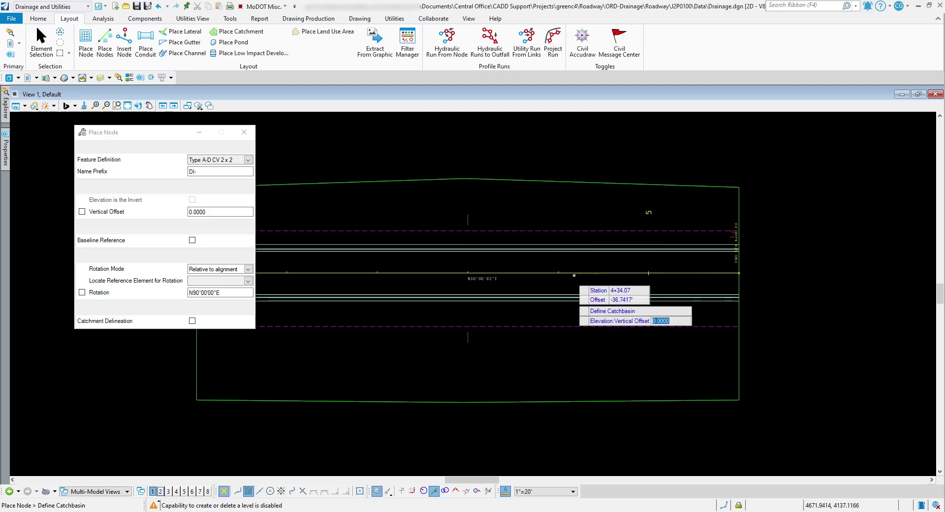
scroll(541, 284, up, 2)
scroll(541, 284, up, 4)
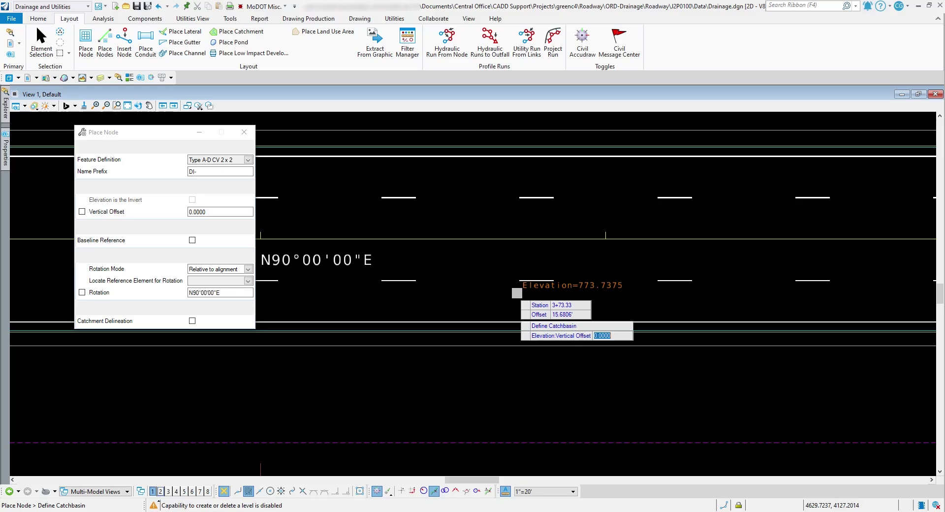
scroll(502, 297, down, 3)
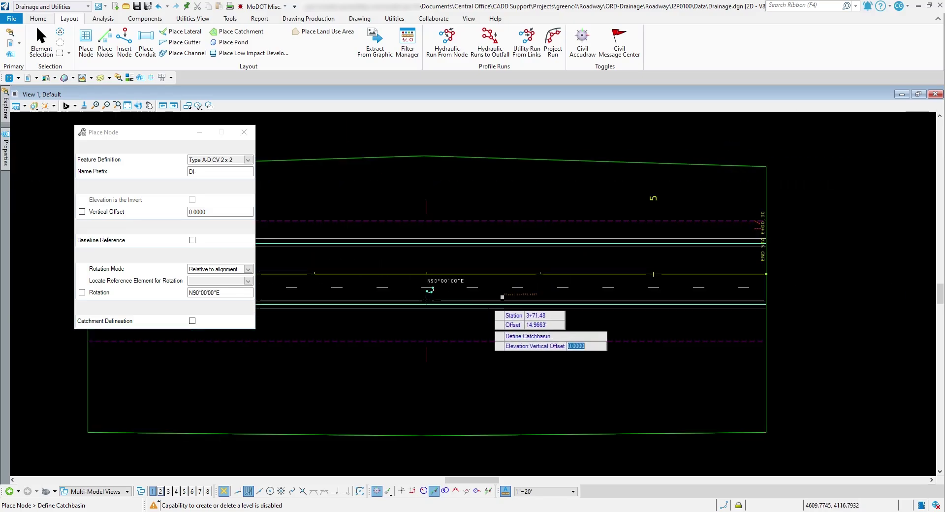
scroll(426, 296, up, 3)
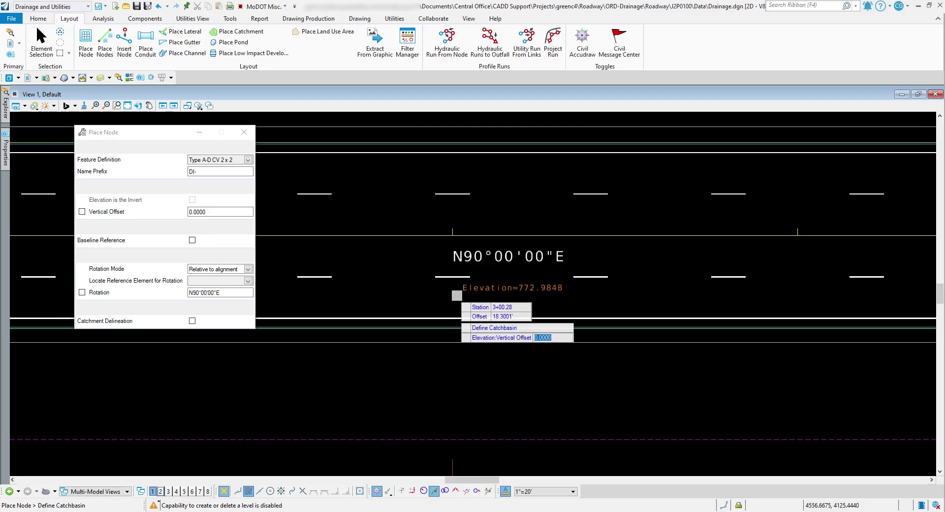
key(Tab)
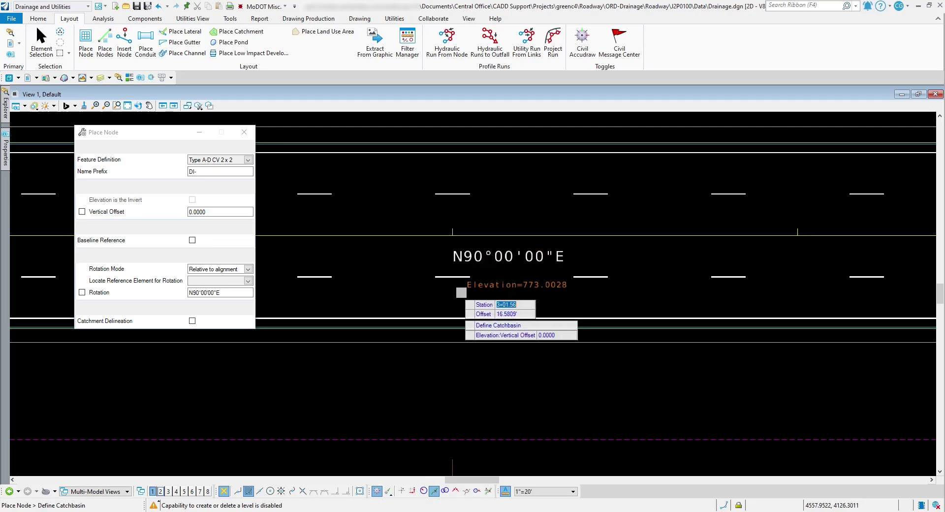
key(Tab)
key(Return)
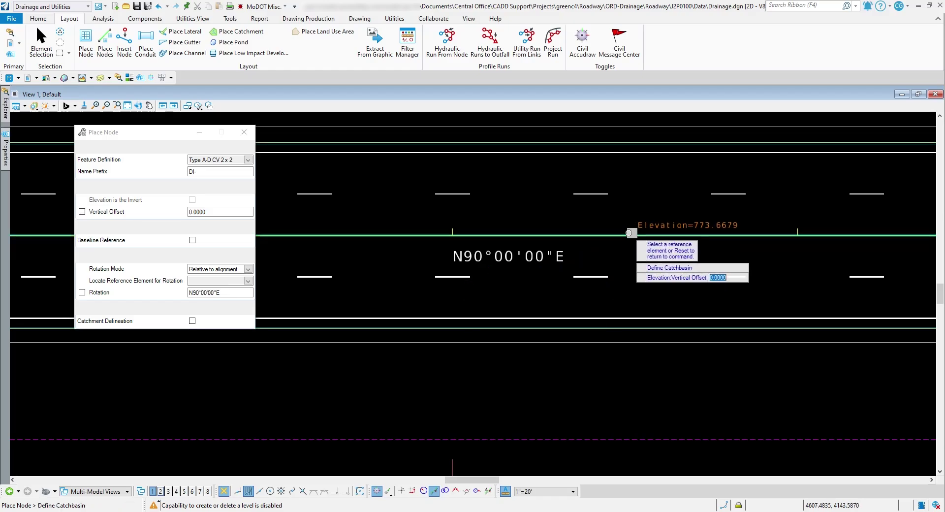
mouse_move(613, 236)
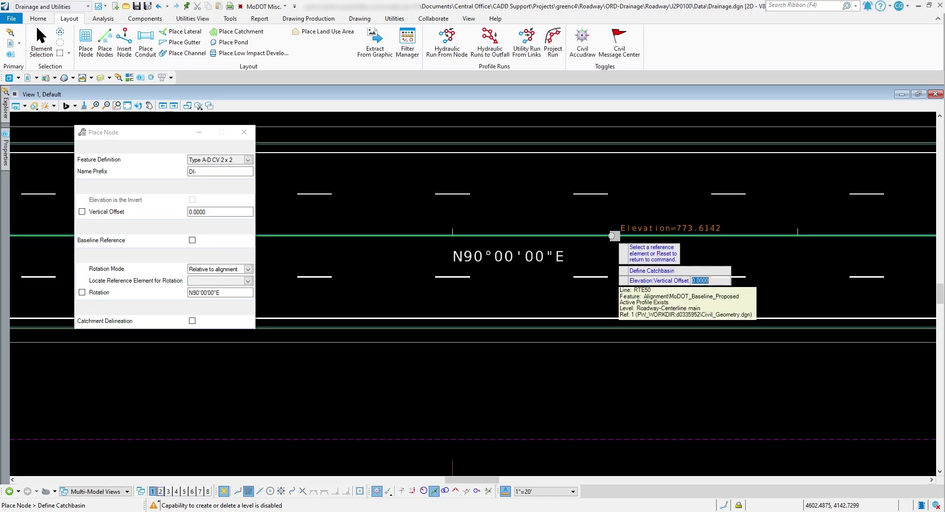
click(612, 236)
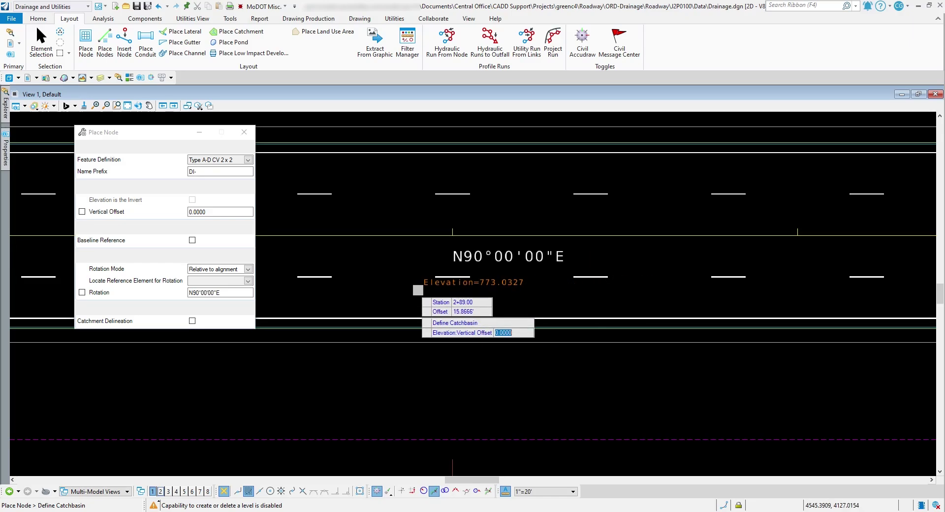
- Place the inlet at station 3+00.00 with an offset of 26.5 and a vertical offset of 0
key(Right)
key(Tab)
text(26.)
text(2)
key(Tab)
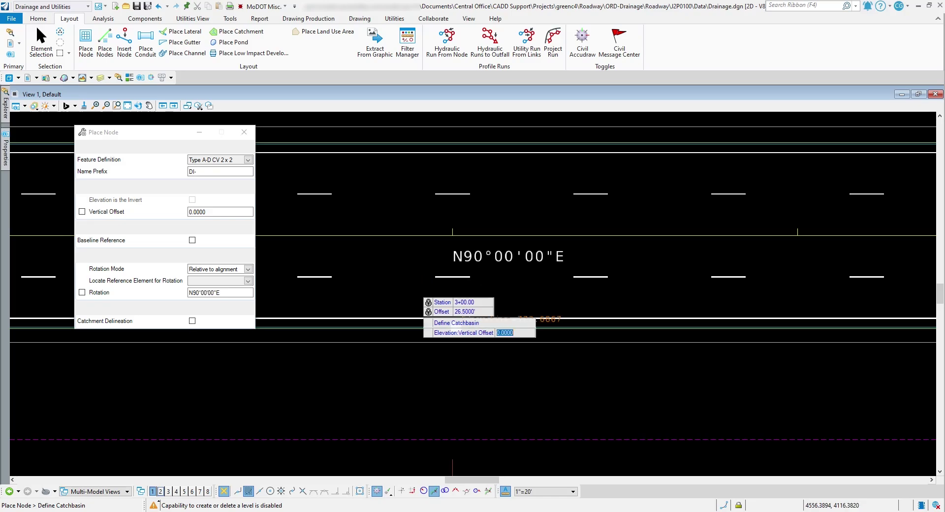
scroll(458, 326, up, 6)
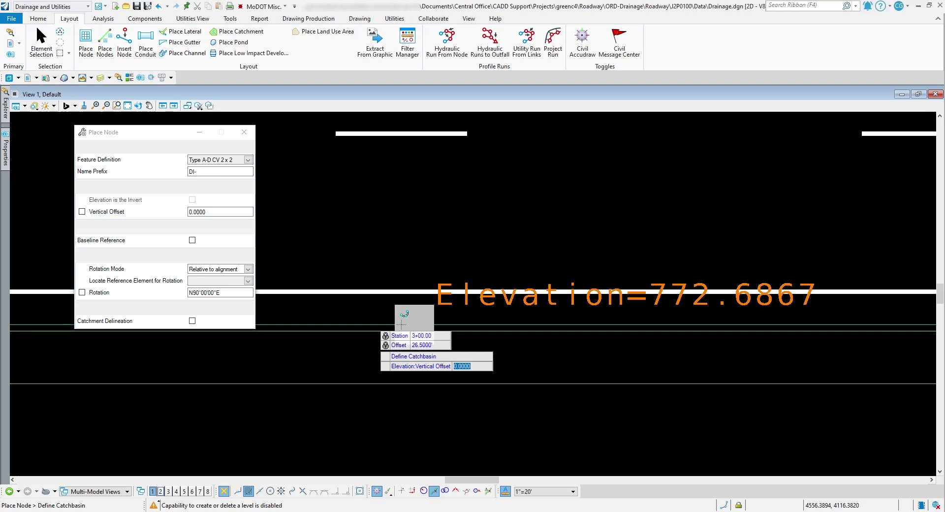
scroll(433, 299, down, 2)
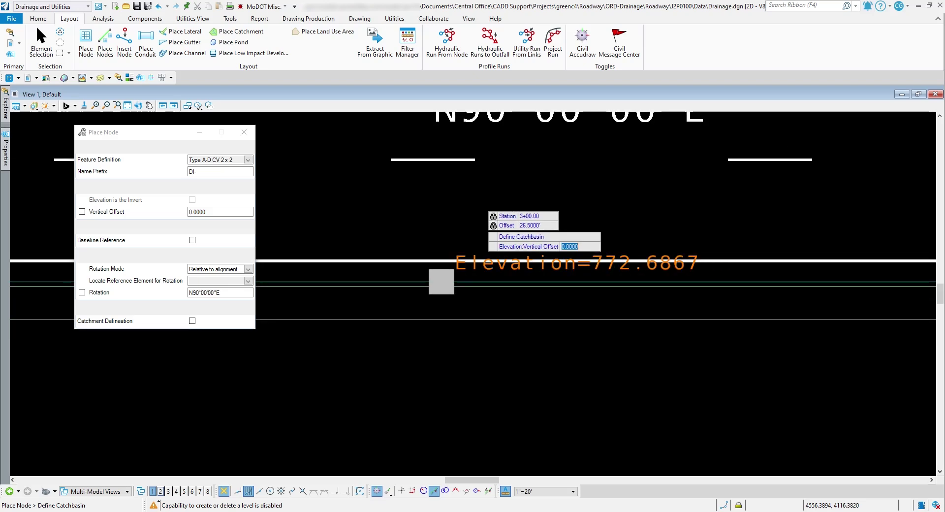
key(Return)
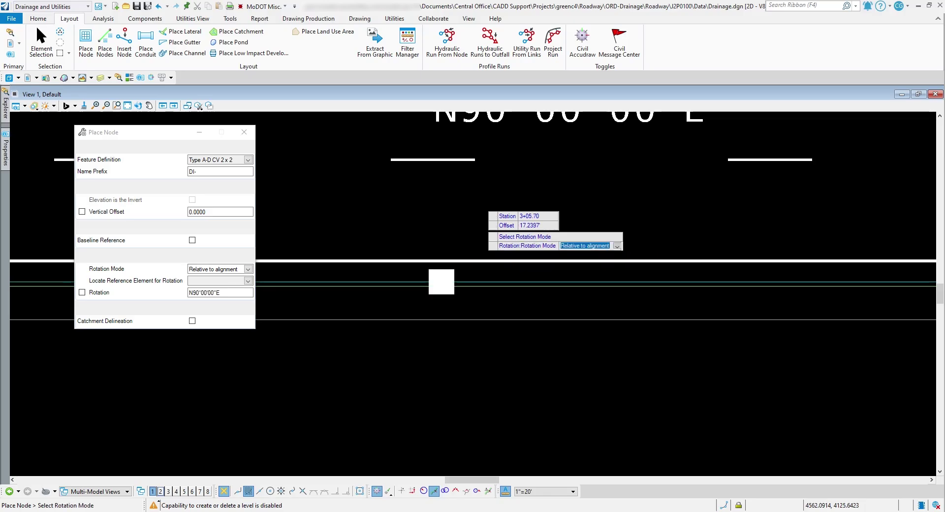
- Orient the inlet relative to the RTE50 alignment with a rotation of 180
scroll(439, 281, down, 3)
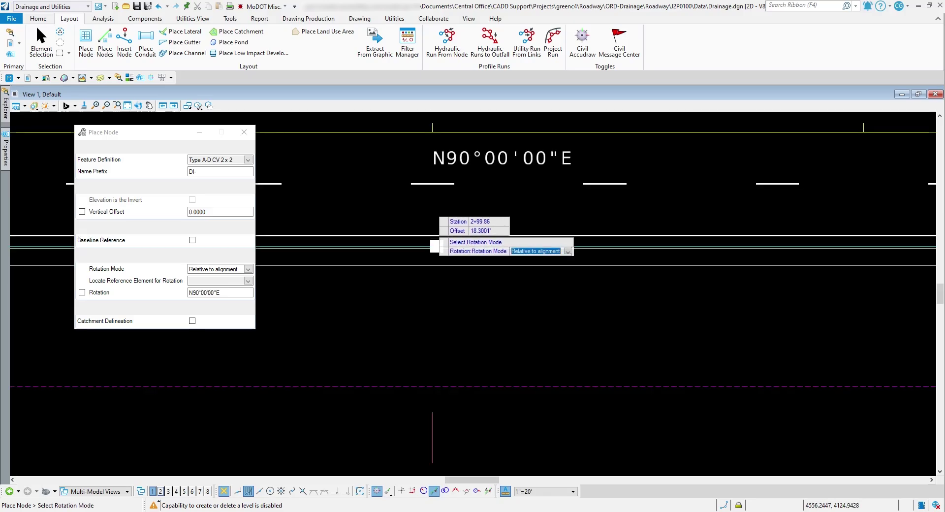
scroll(482, 126, up, 3)
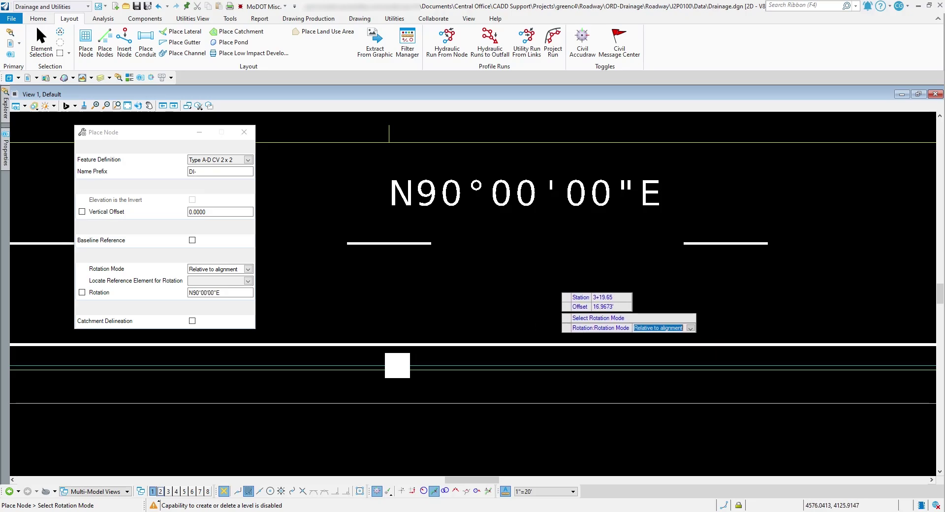
click(553, 281)
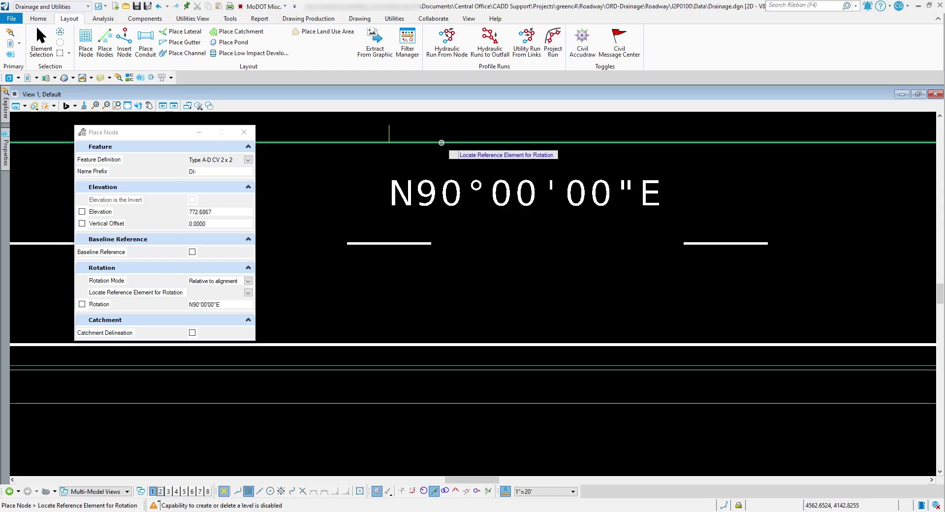
click(442, 143)
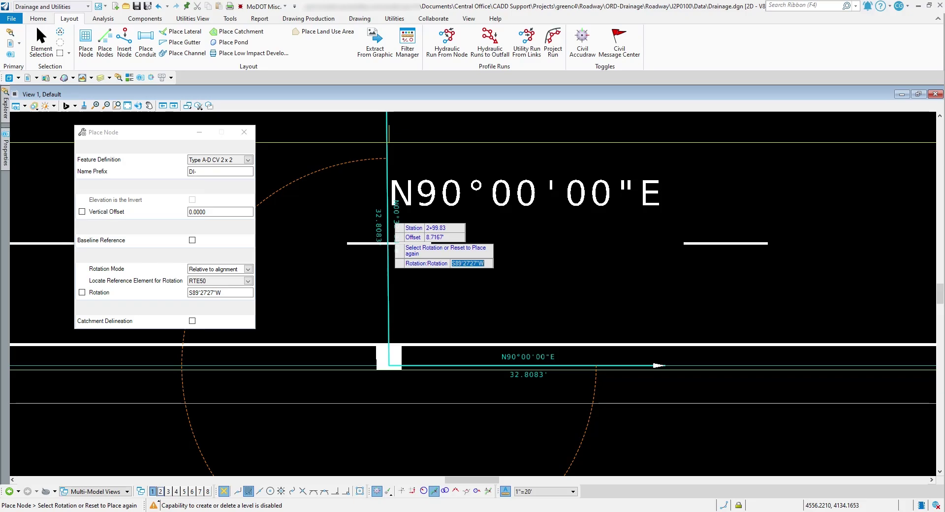
text(180)
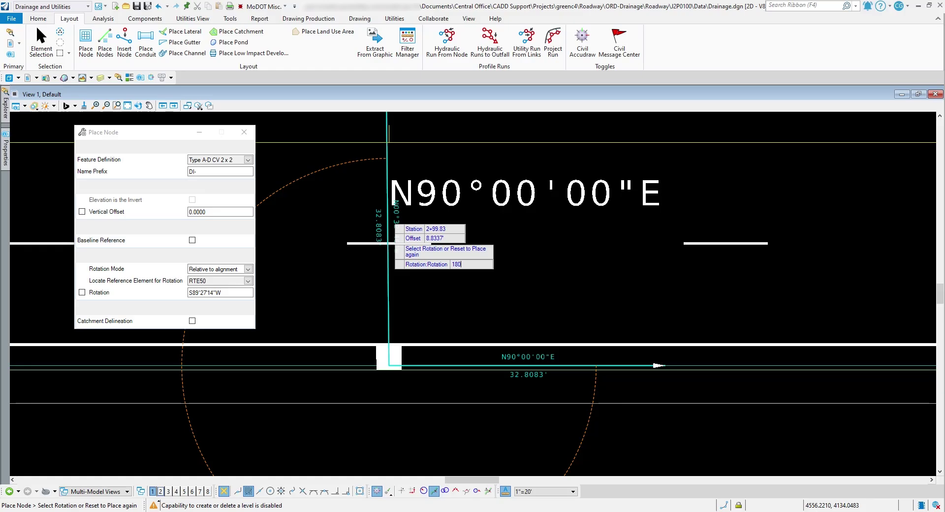
key(Tab)
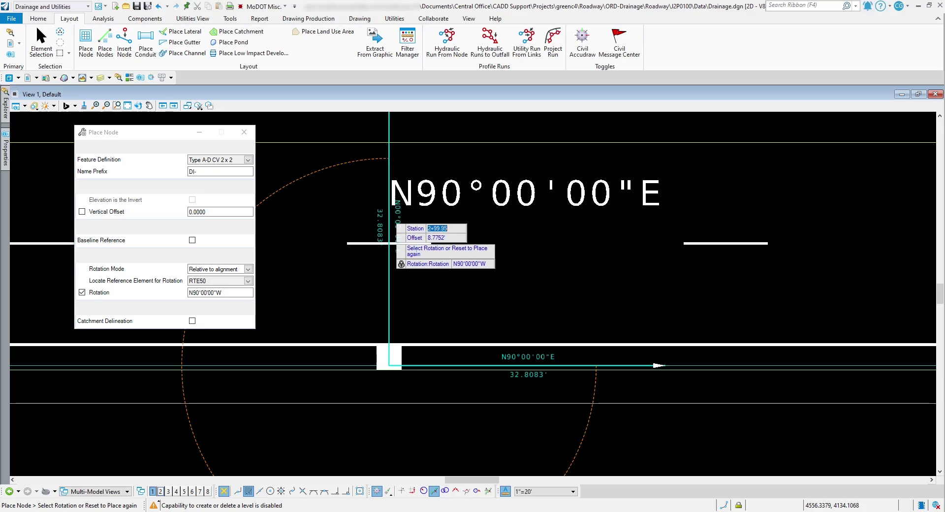
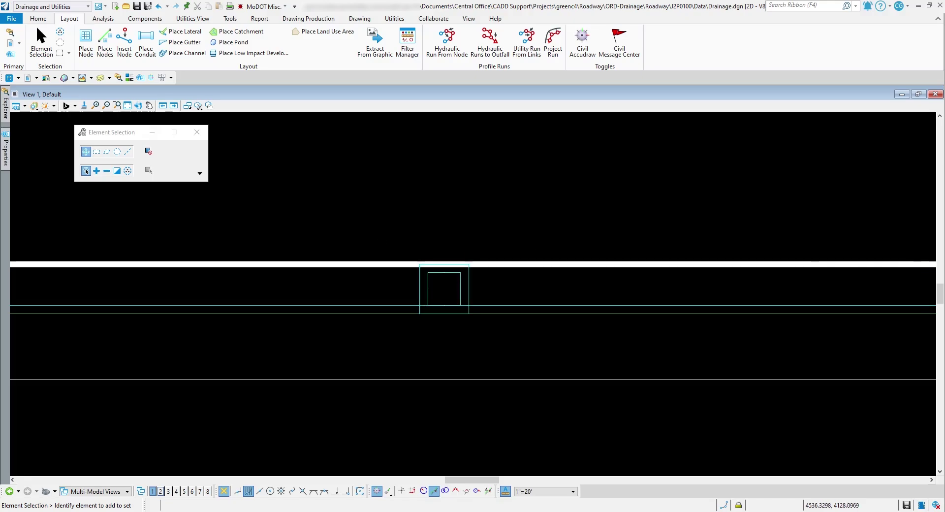
- Turn on display of the Default-3D model reference to inspect the inlet's grate, and save the file
click(28, 78)
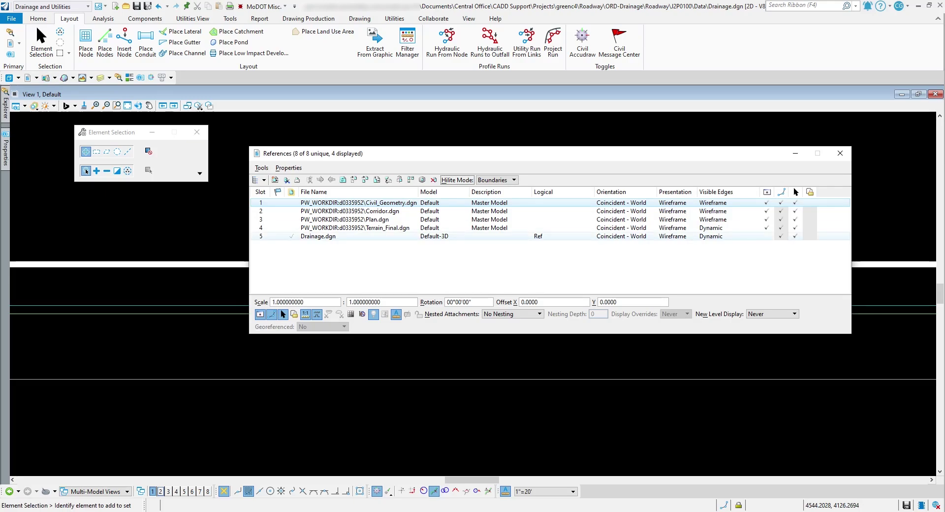
click(767, 236)
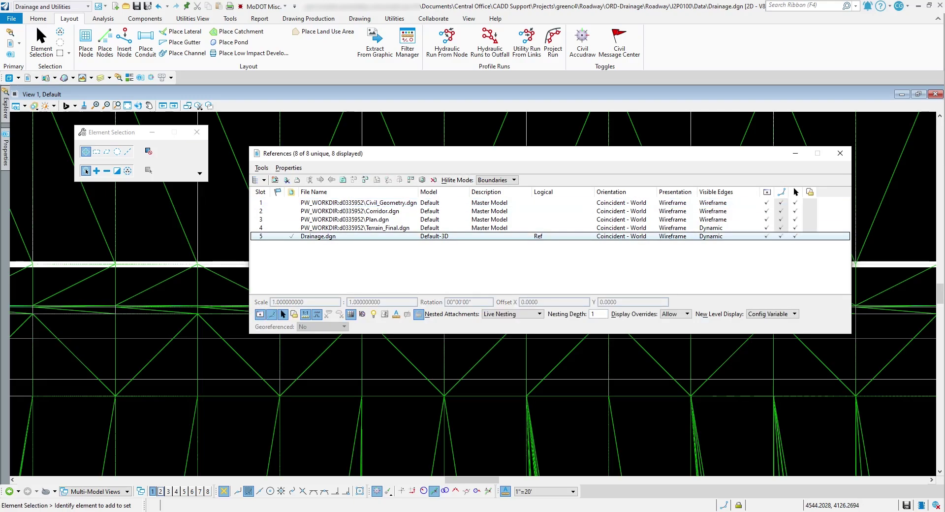
click(841, 153)
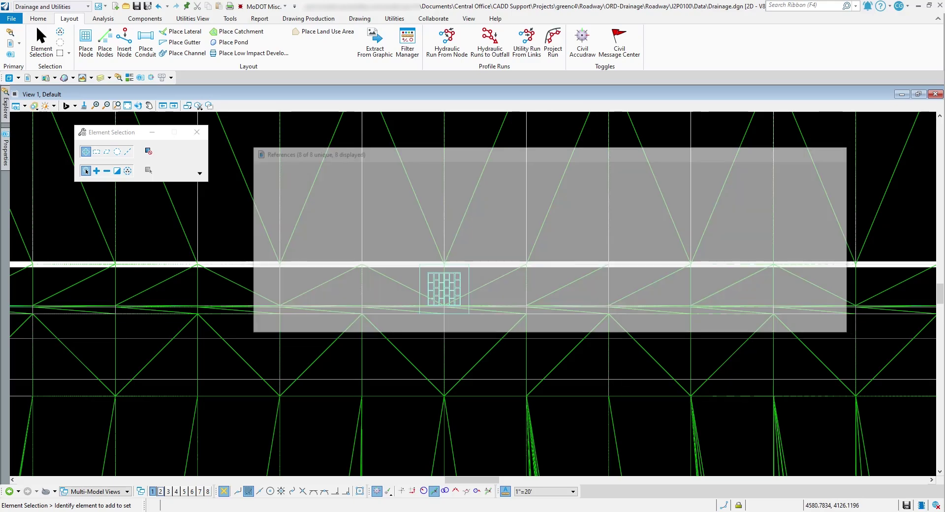
scroll(453, 299, up, 5)
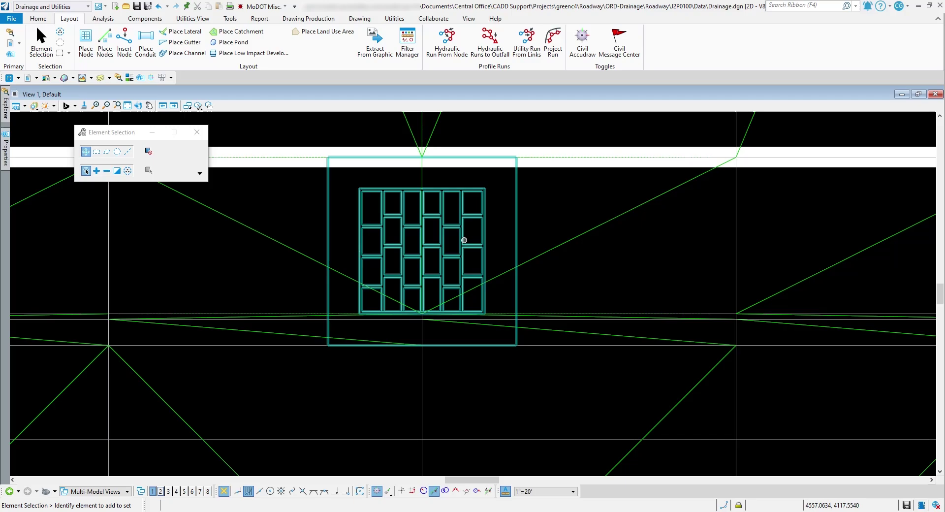
mouse_move(464, 240)
key(ctrl+s)
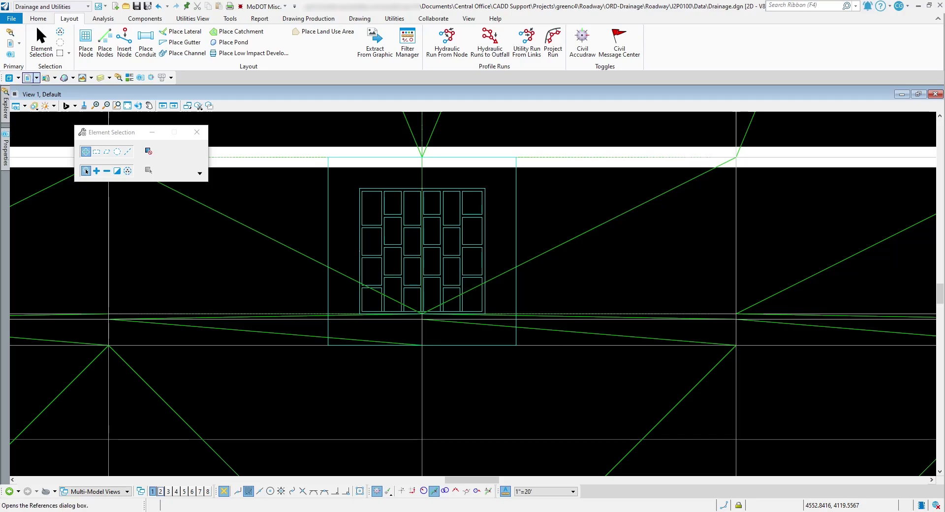
- Turn off display of the Default-3D model reference of Drainage.dgn
click(27, 77)
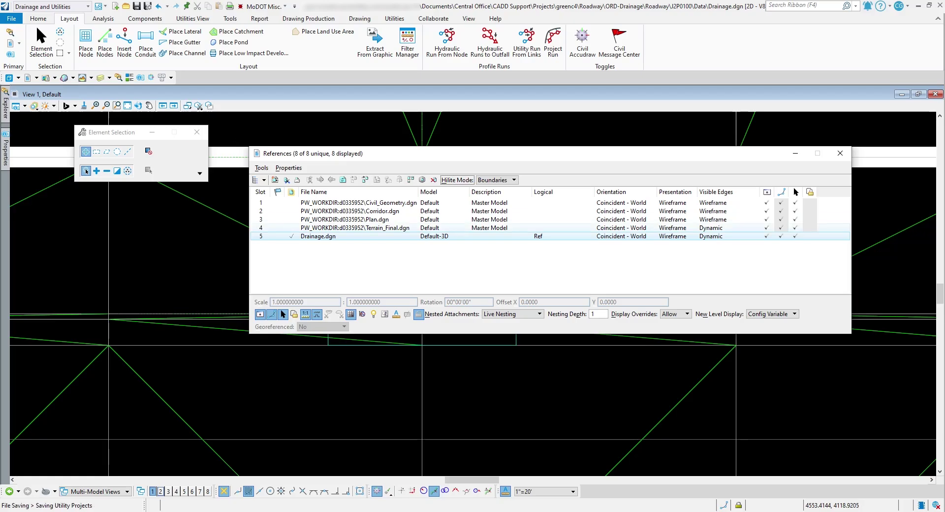
click(767, 236)
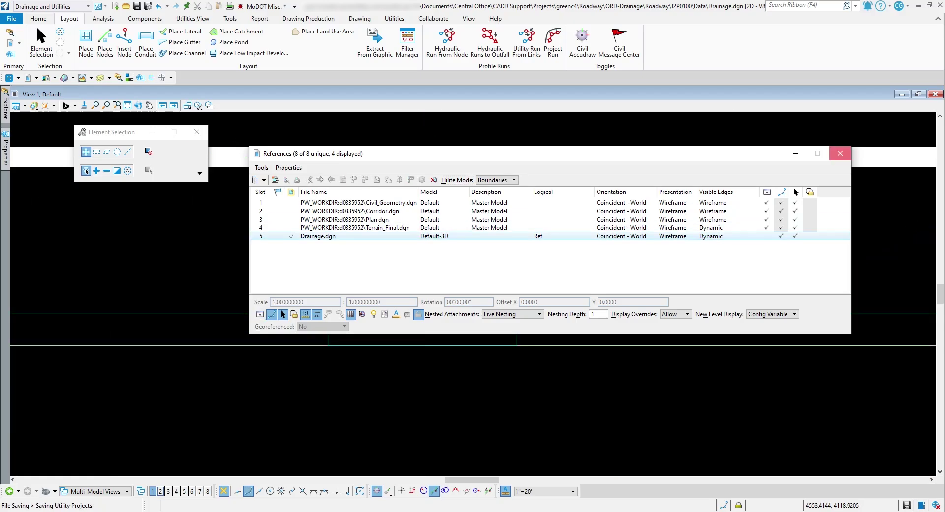
click(840, 153)
scroll(446, 300, up, 5)
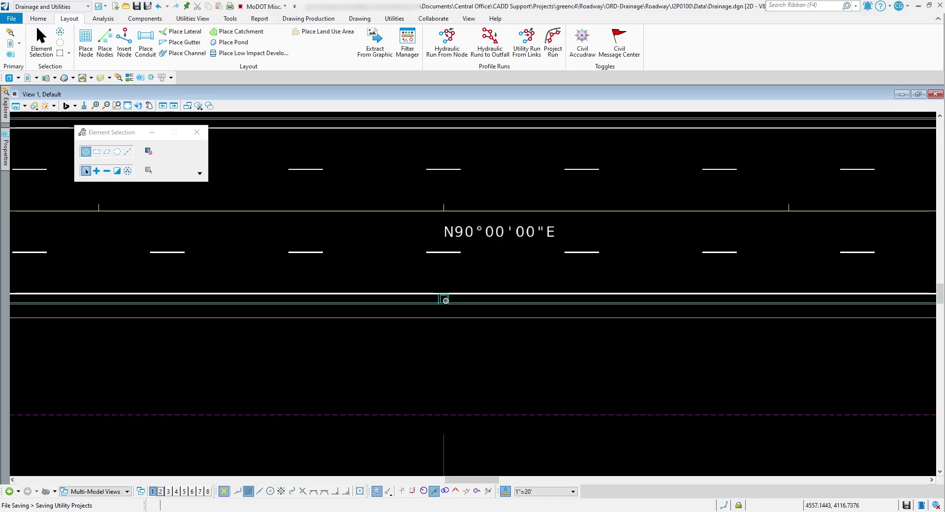
scroll(446, 299, down, 2)
scroll(363, 306, down, 3)
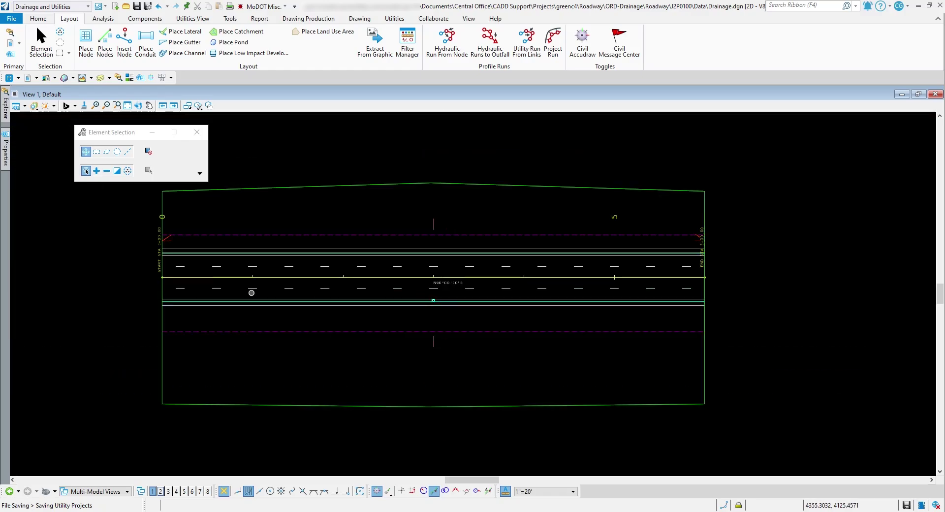
scroll(245, 302, up, 3)
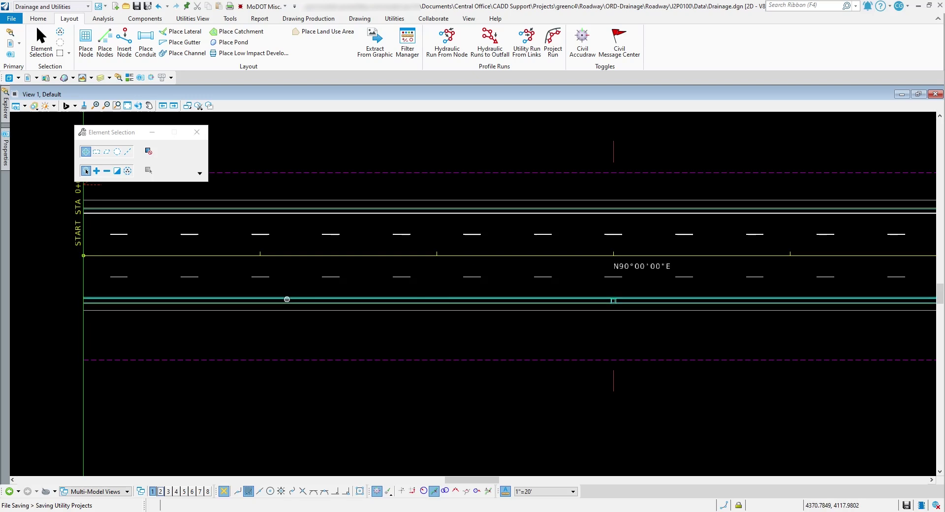
mouse_move(258, 299)
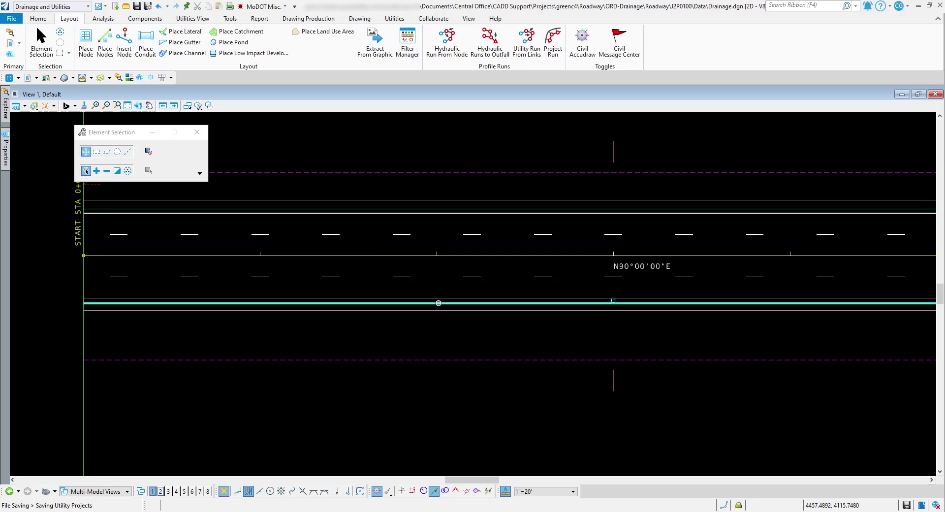
scroll(895, 329, up, 1)
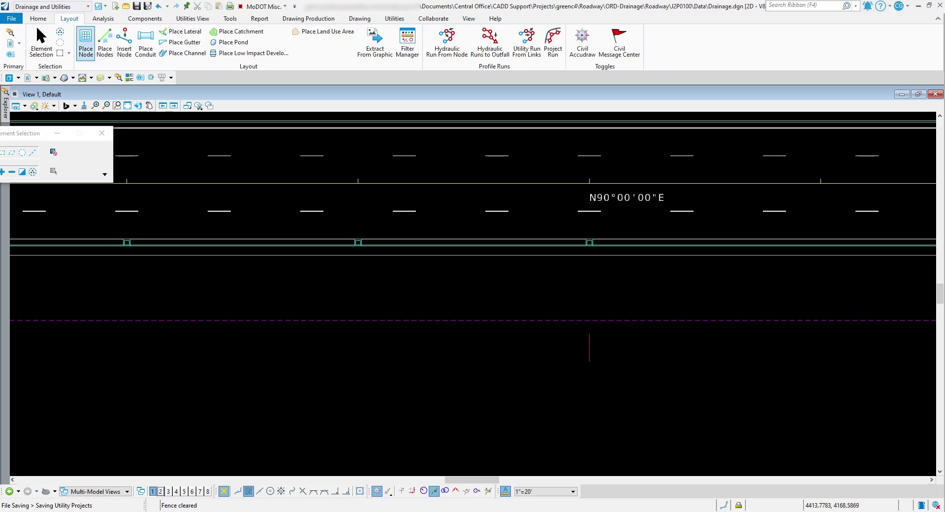
- Set up a new node with the FES12C feature definition from Headwalls Concrete FES, treating its elevation as the invert
click(86, 49)
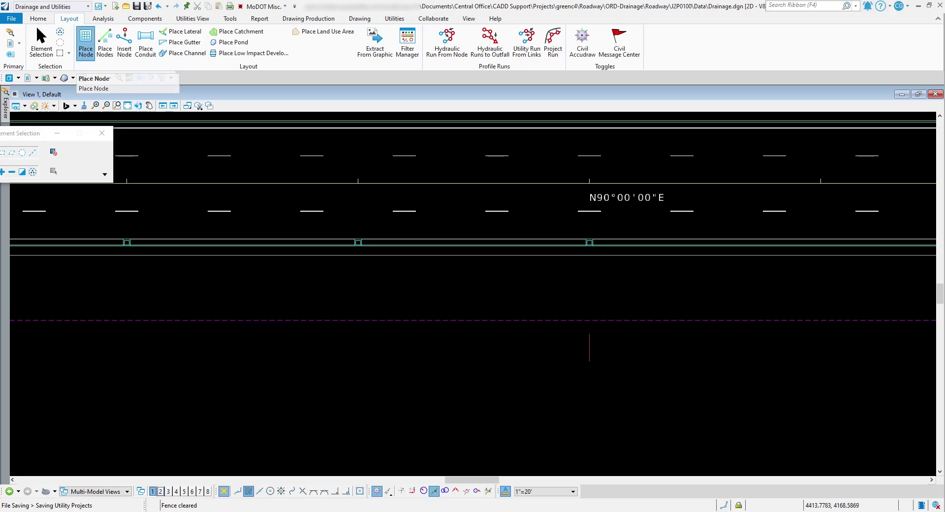
drag(73, 133, 394, 118)
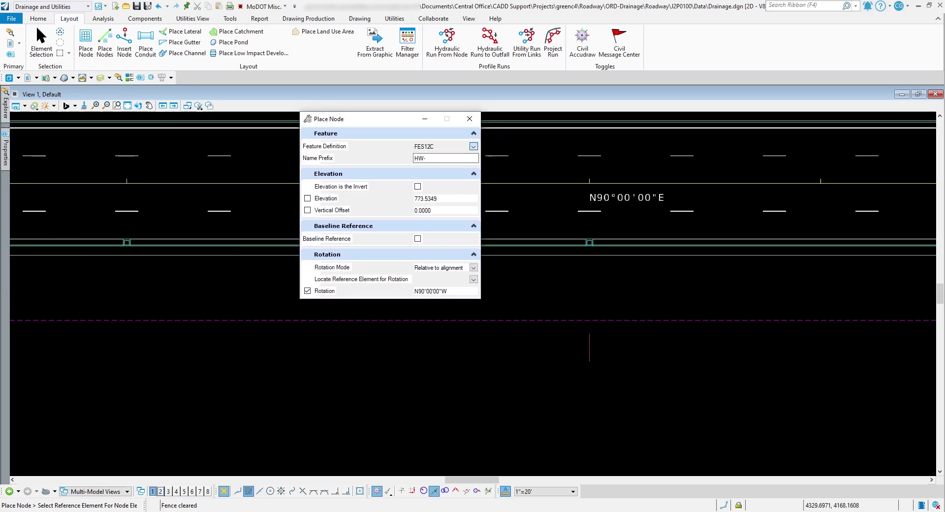
click(473, 146)
click(437, 155)
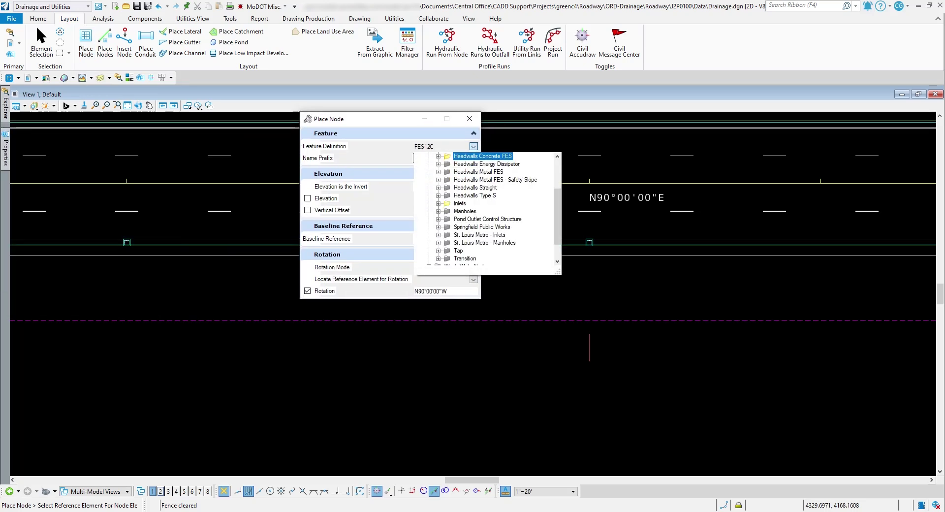
scroll(480, 213, up, 3)
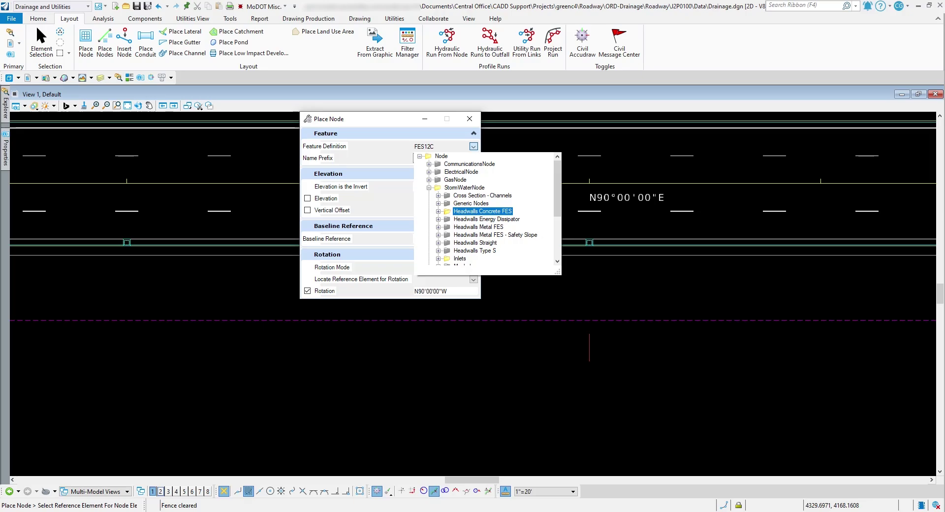
double_click(480, 211)
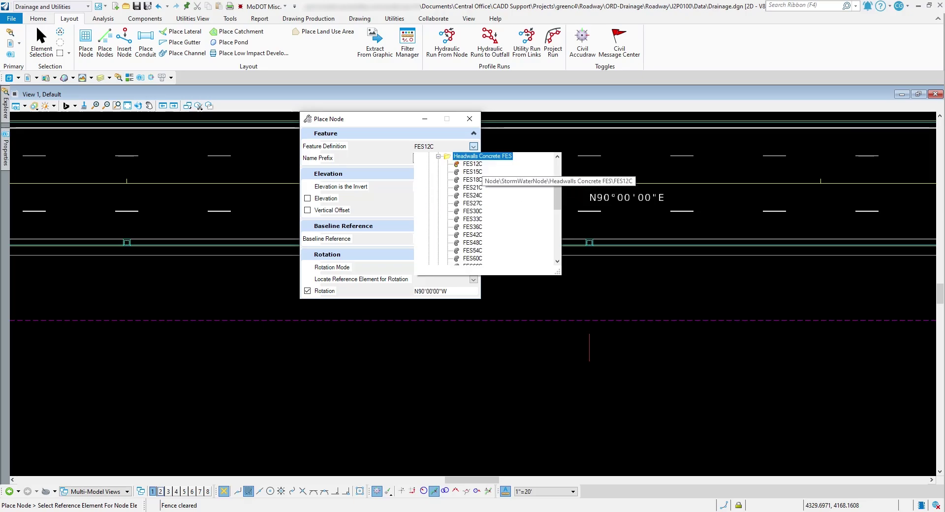
click(473, 163)
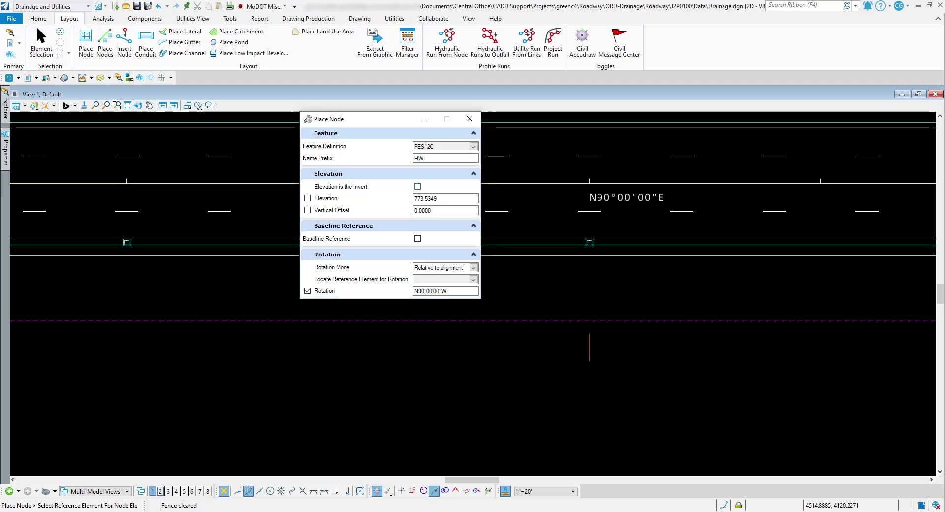
click(417, 186)
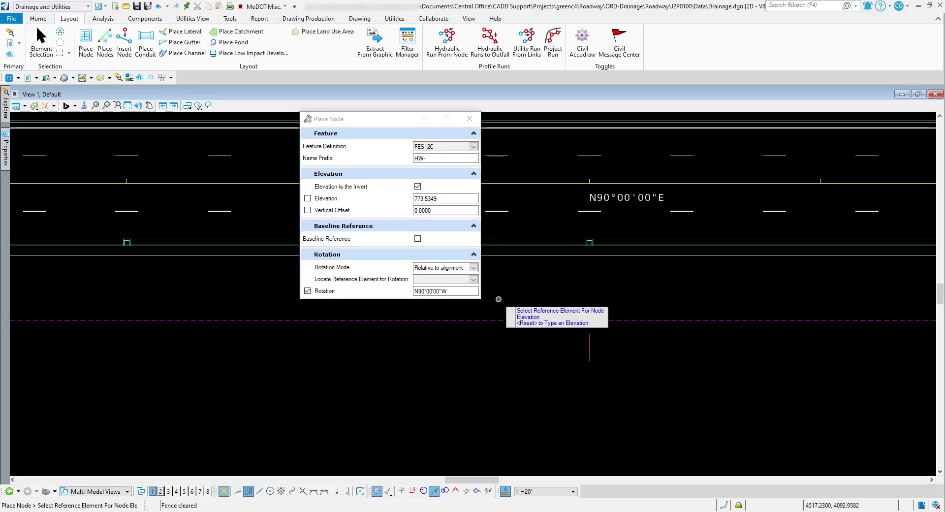
- Use the terrain boundary as the headwall's elevation reference and place it at station 3+00.00, offset 65, with a vertical offset of 0
scroll(531, 301, down, 4)
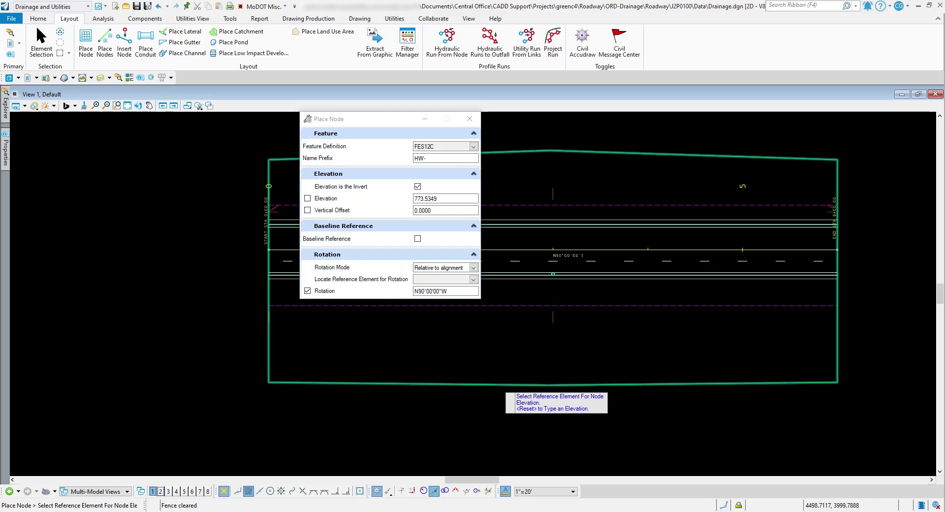
click(505, 383)
scroll(552, 291, up, 3)
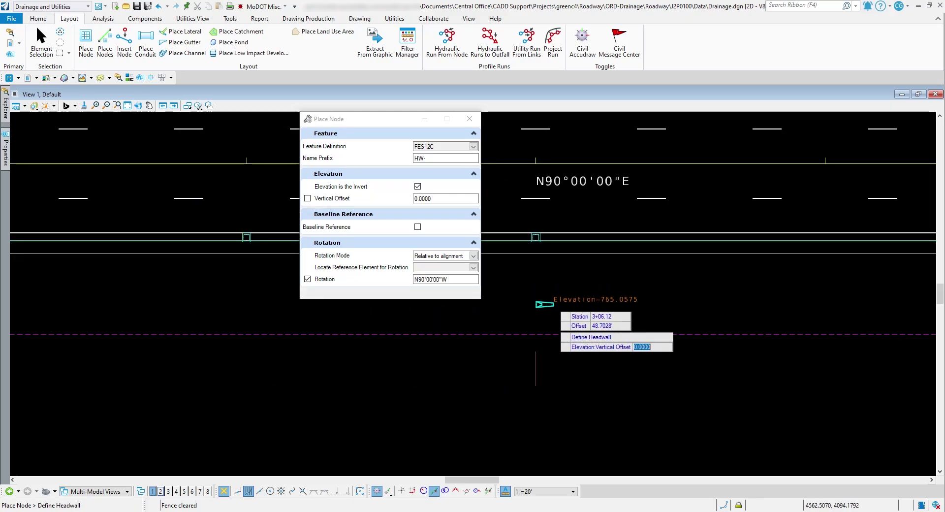
key(Tab)
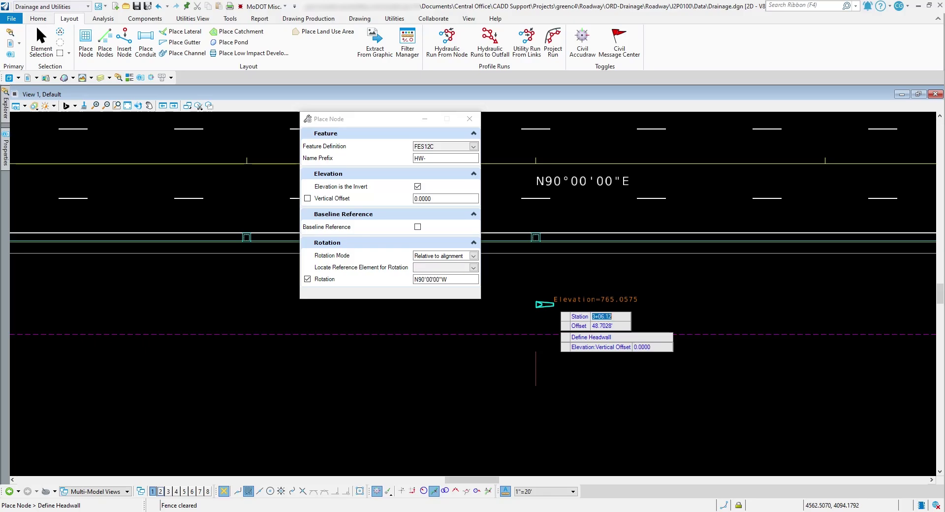
text(300)
key(Tab)
text(65)
key(Tab)
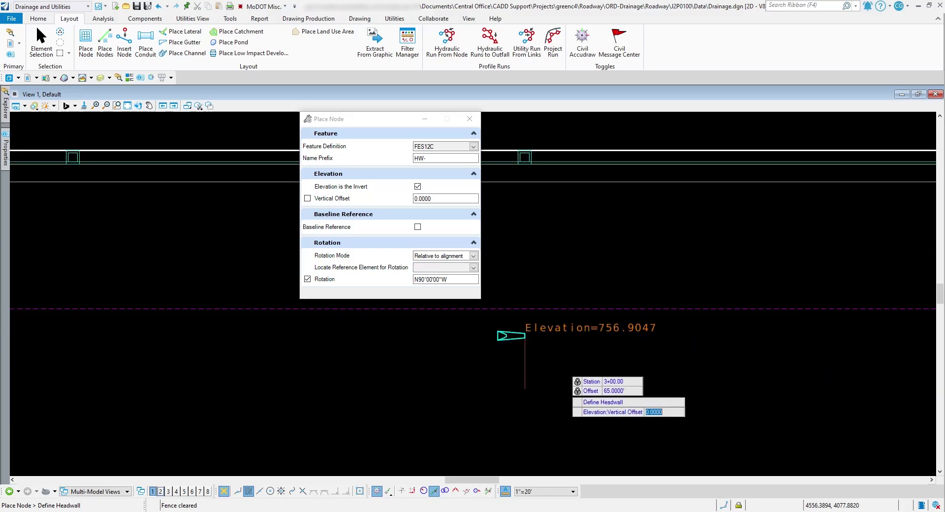
key(Return)
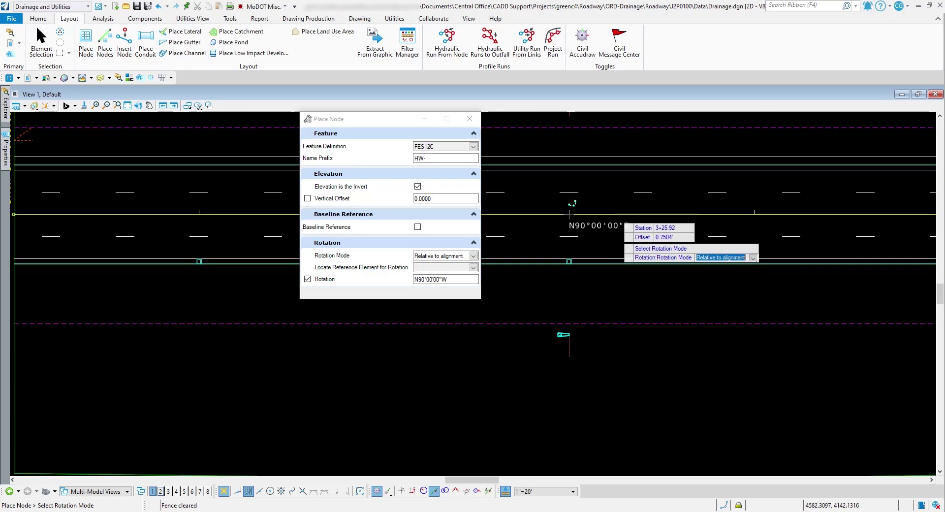
- Orient the headwall relative to the RTE50 alignment with a rotation of N90°00'00"W and finish the placement
click(650, 298)
click(638, 215)
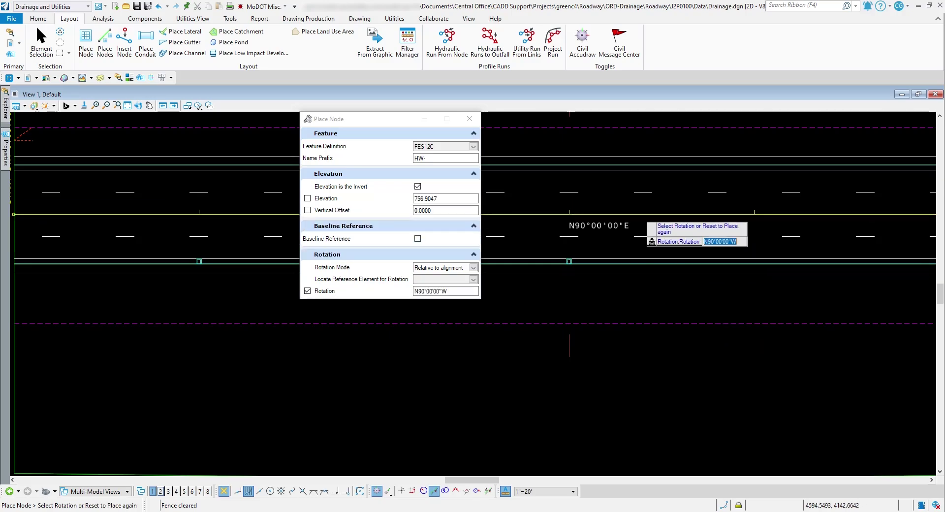
scroll(596, 354, up, 5)
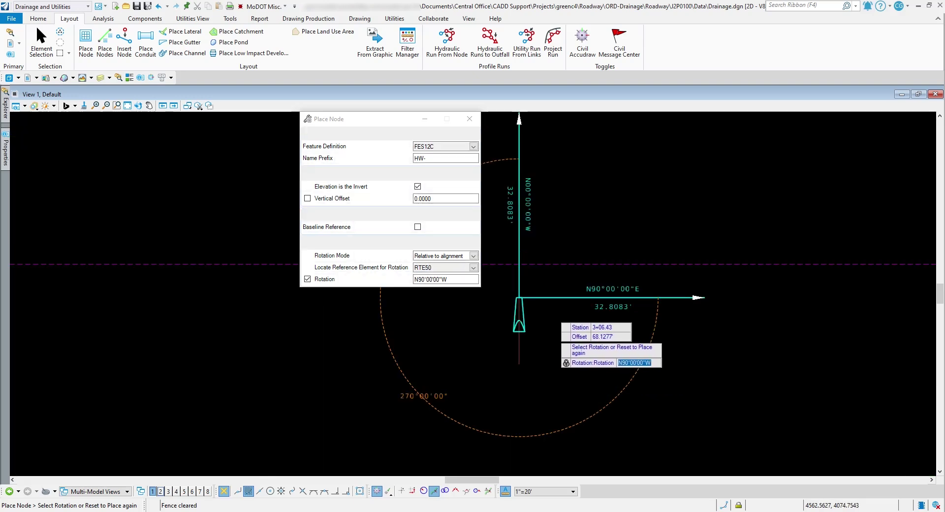
click(561, 330)
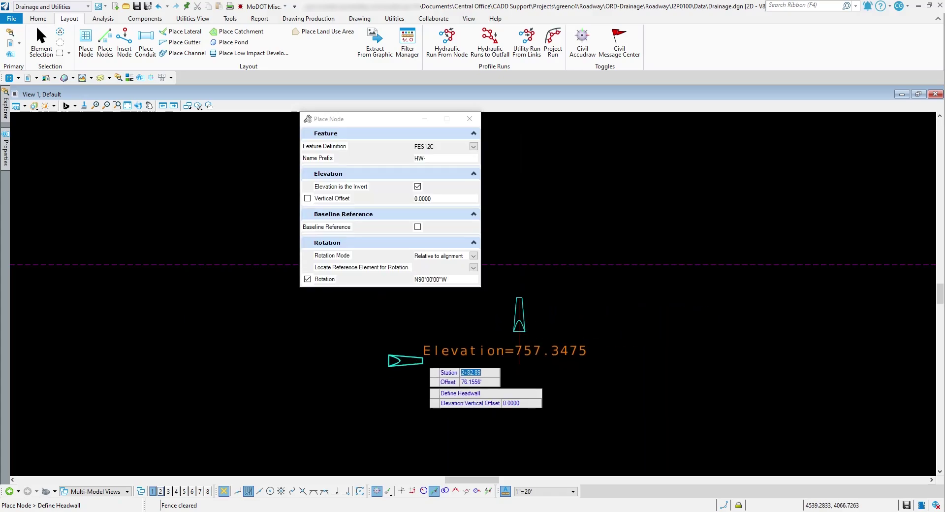
key(Escape)
- Save the drainage file with the placed headwall
scroll(421, 359, down, 5)
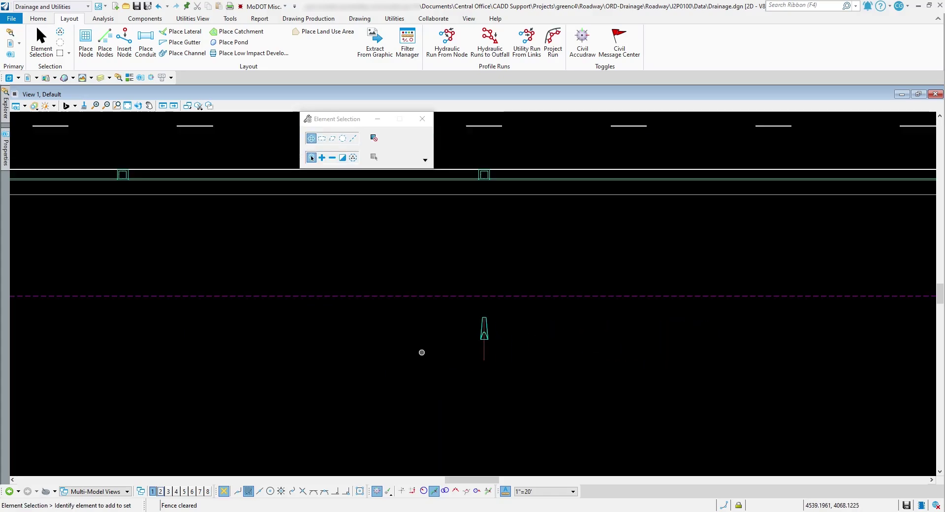
scroll(452, 352, up, 4)
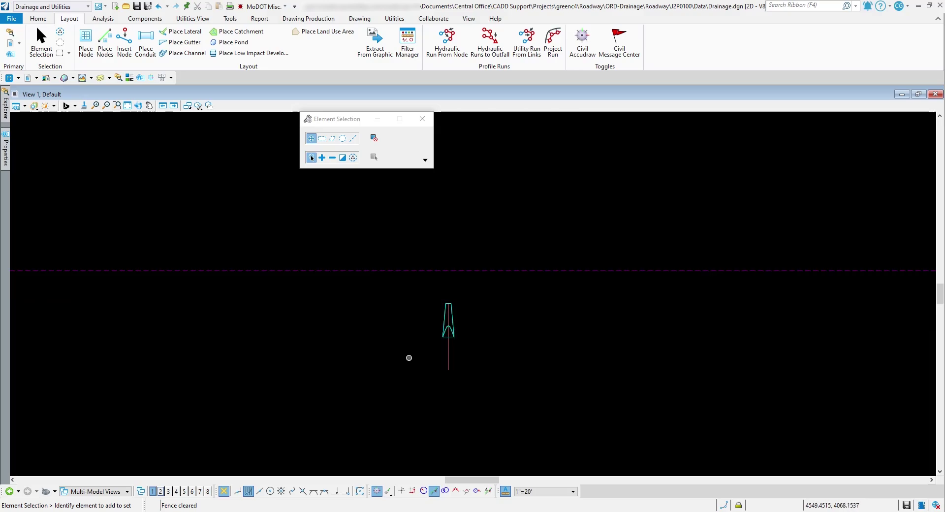
scroll(412, 359, down, 3)
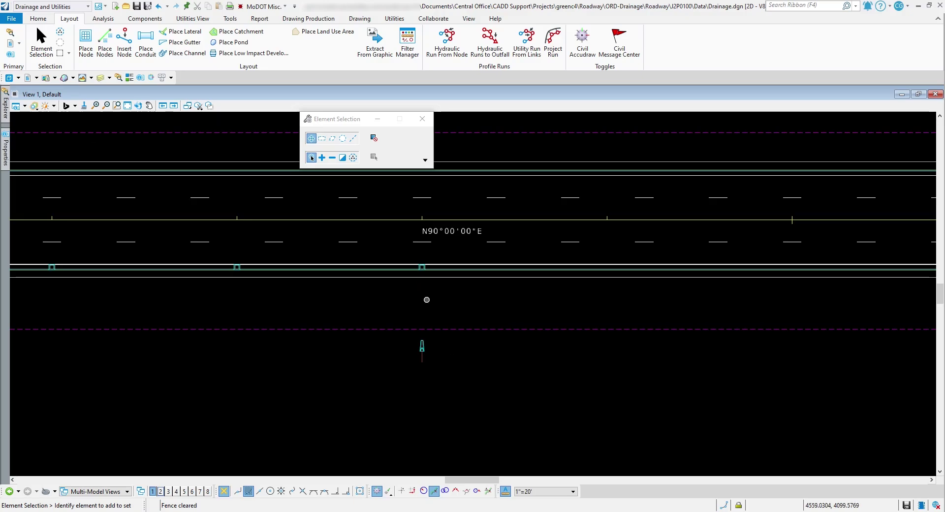
scroll(436, 364, up, 3)
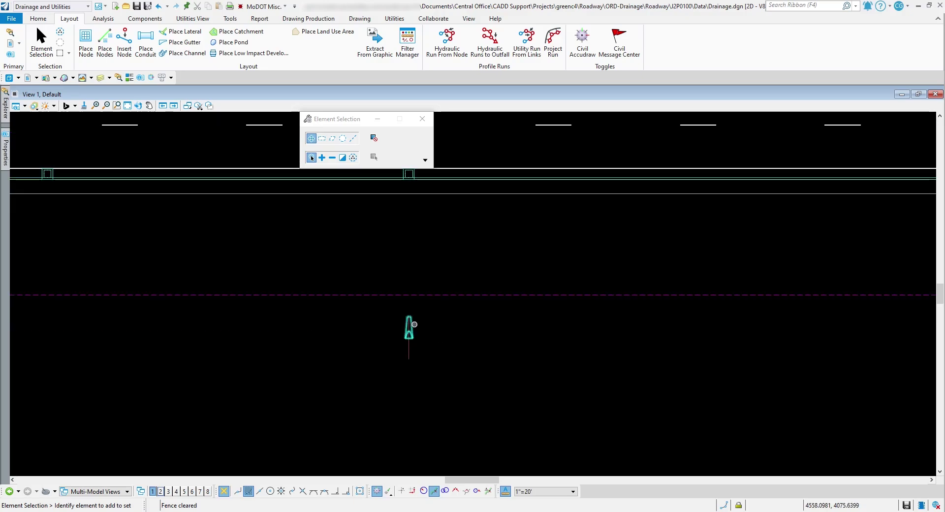
scroll(449, 329, up, 2)
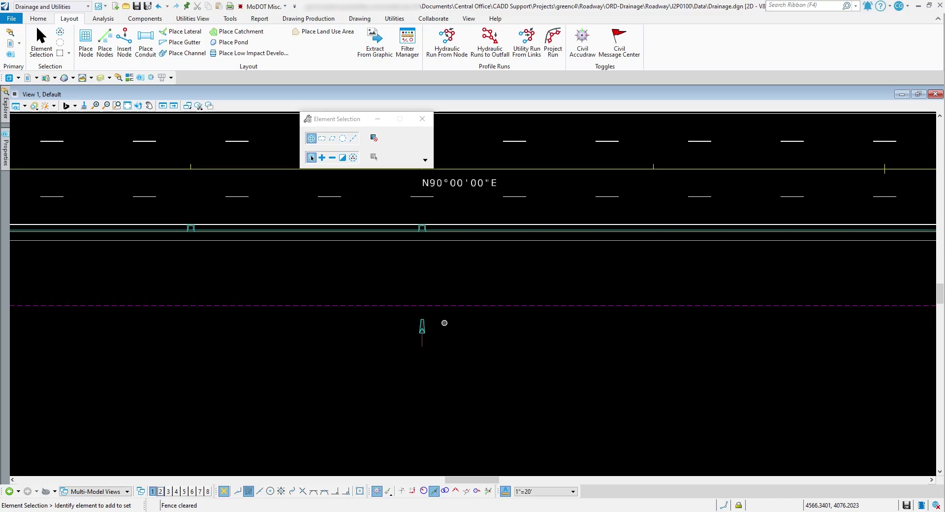
scroll(432, 324, up, 3)
scroll(429, 324, up, 1)
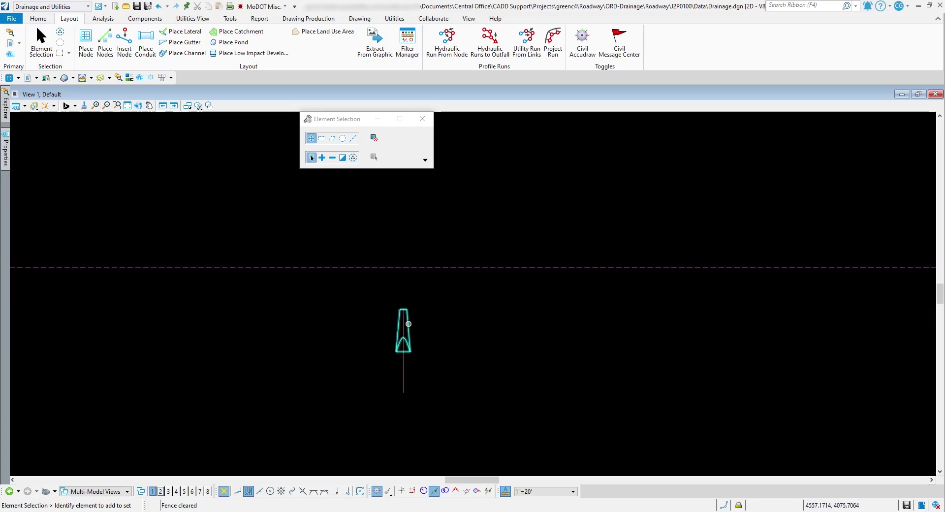
key(ctrl+s)
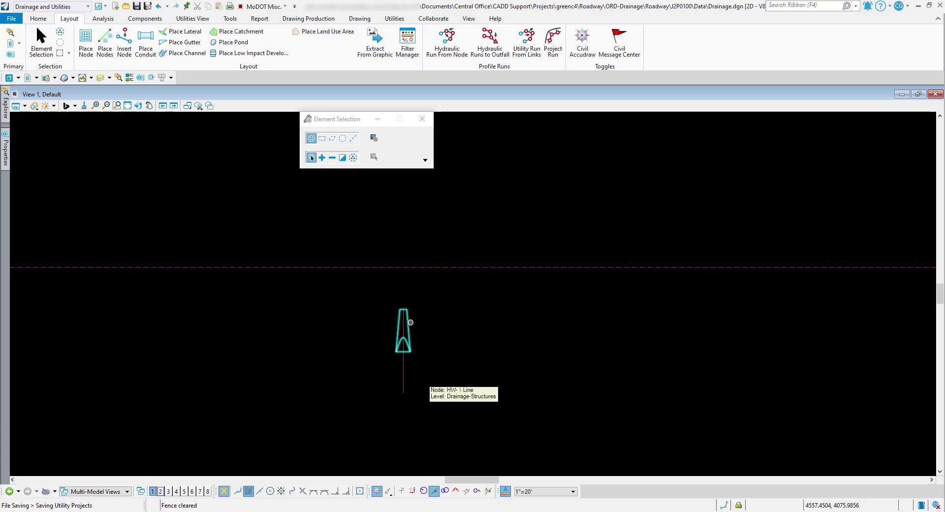
- Set up another node with the Type A-D CV 2 x 2 inlet feature definition, keeping the placement settings clear of the drawing area
scroll(410, 322, down, 5)
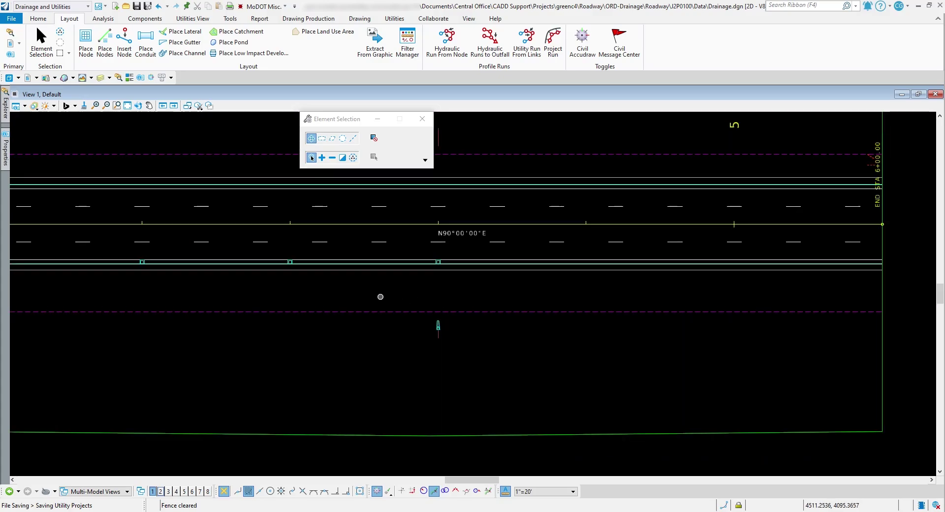
scroll(283, 263, up, 2)
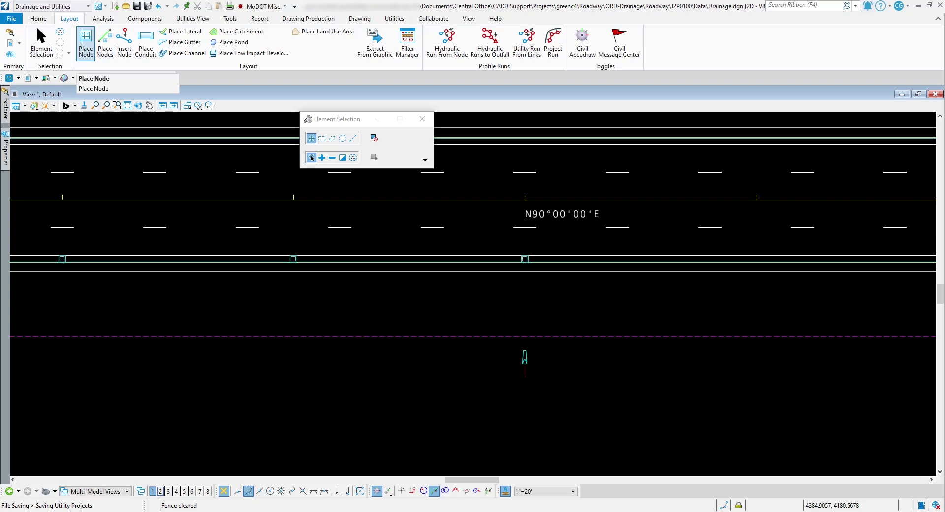
click(86, 44)
click(474, 147)
key(Left)
key(Left)
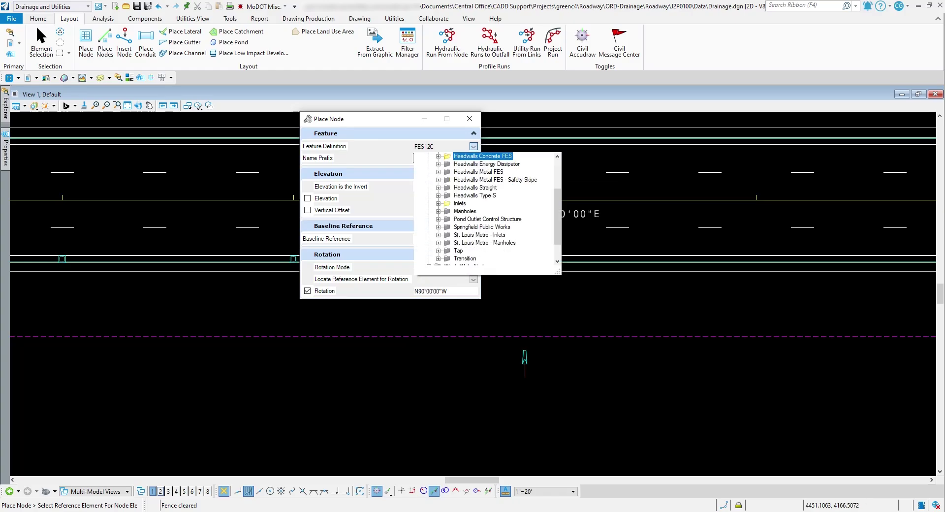
click(455, 203)
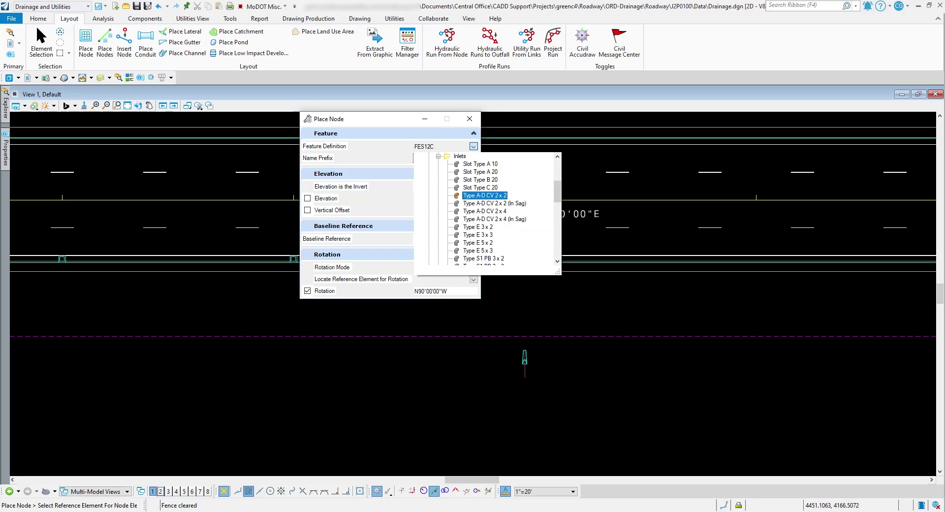
click(492, 195)
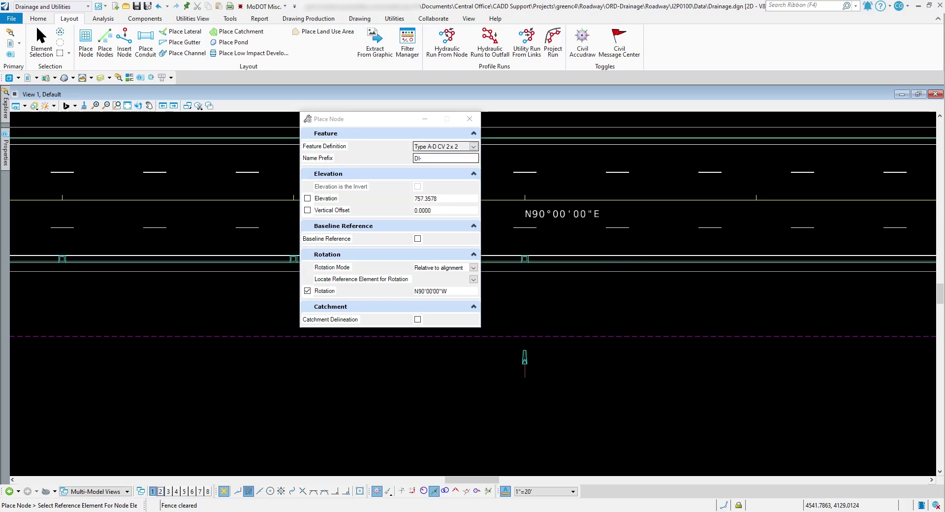
drag(369, 118, 704, 13)
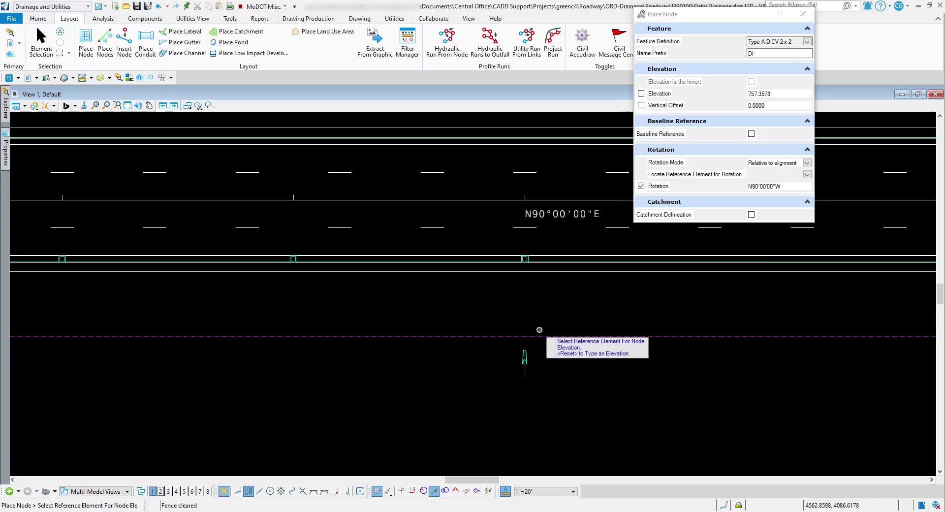
- Enable catchment delineation for the new inlet node, using the User Defined Area feature definition
scroll(175, 308, down, 2)
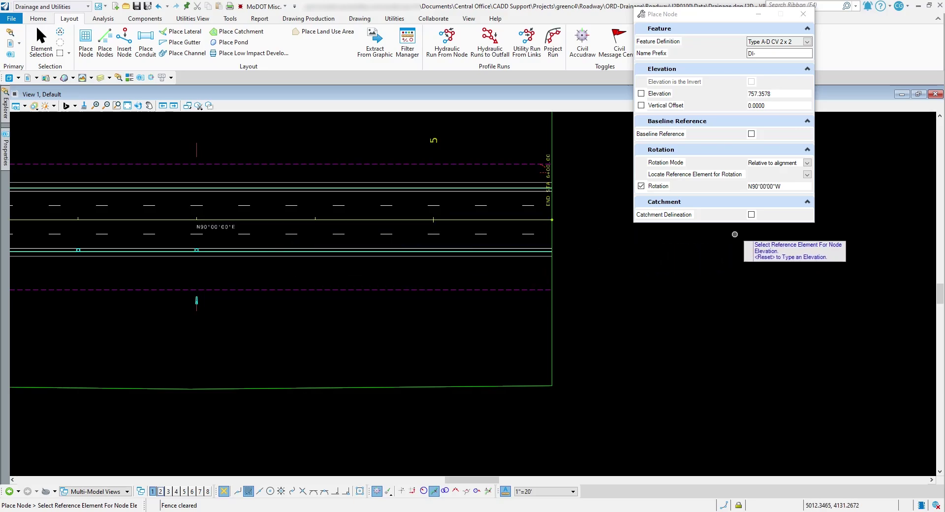
click(751, 214)
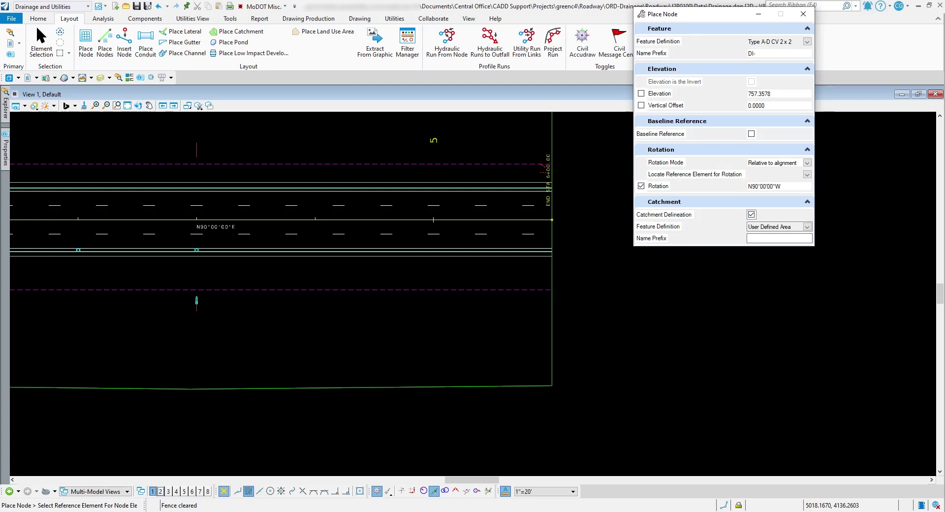
click(807, 226)
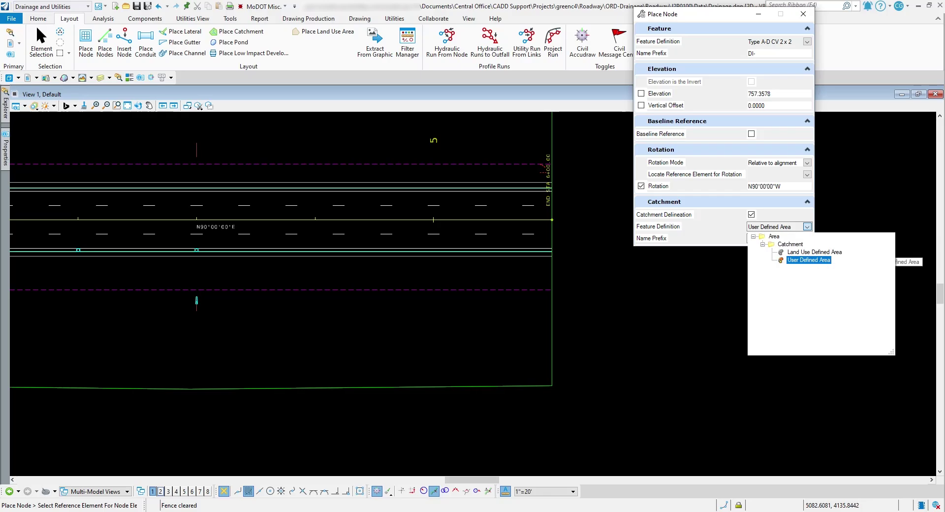
click(813, 251)
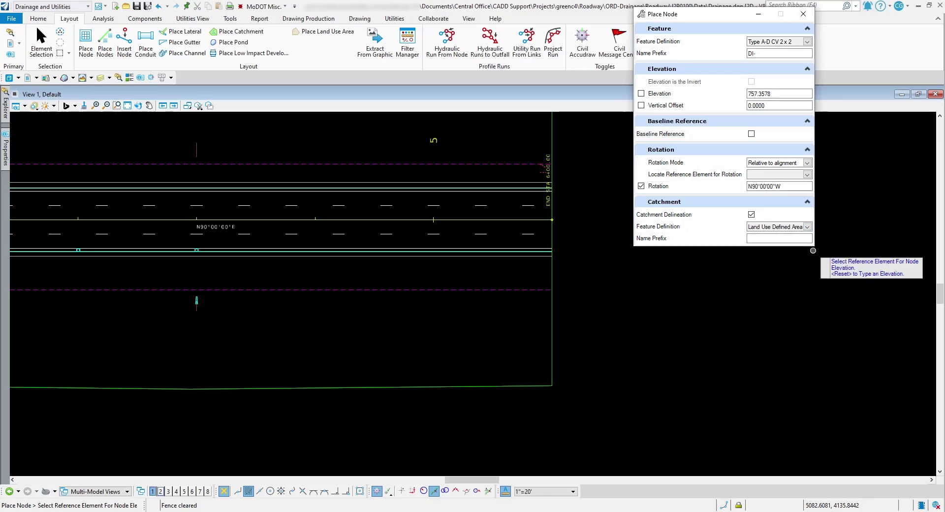
click(807, 226)
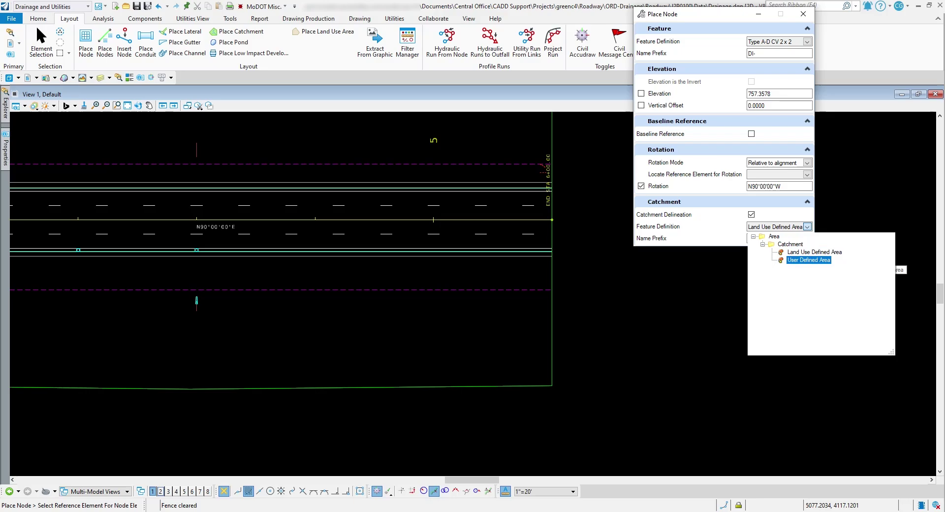
click(809, 260)
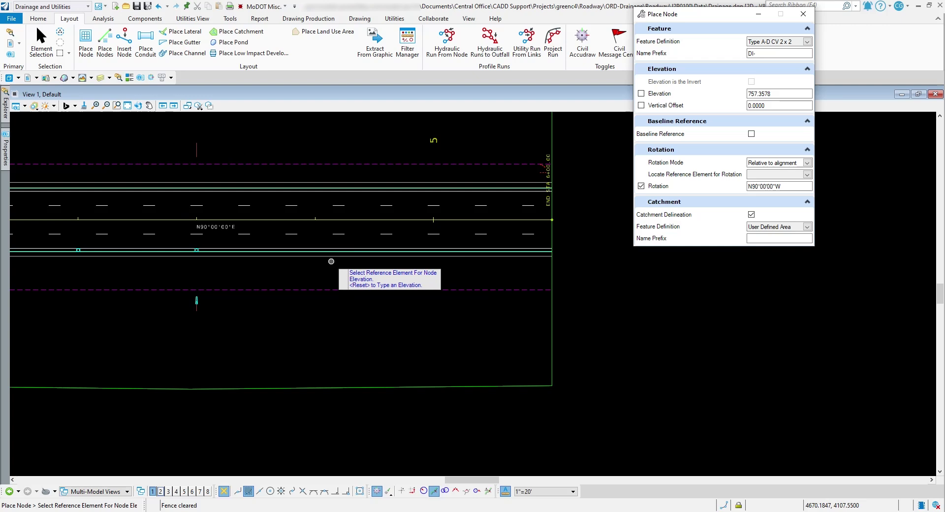
- Use the terrain boundary as the inlet's elevation reference and place it at station 4+00, offset 26
scroll(197, 250, up, 3)
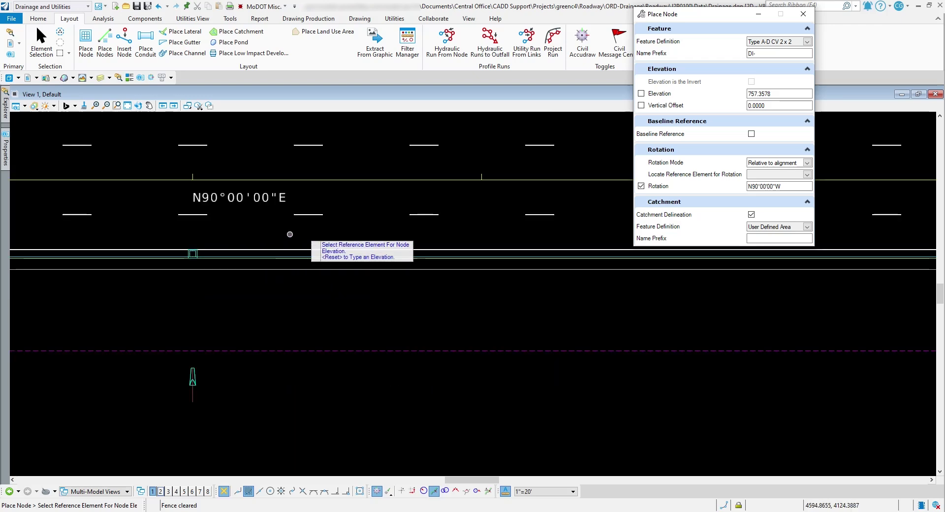
scroll(286, 245, down, 3)
scroll(287, 245, down, 1)
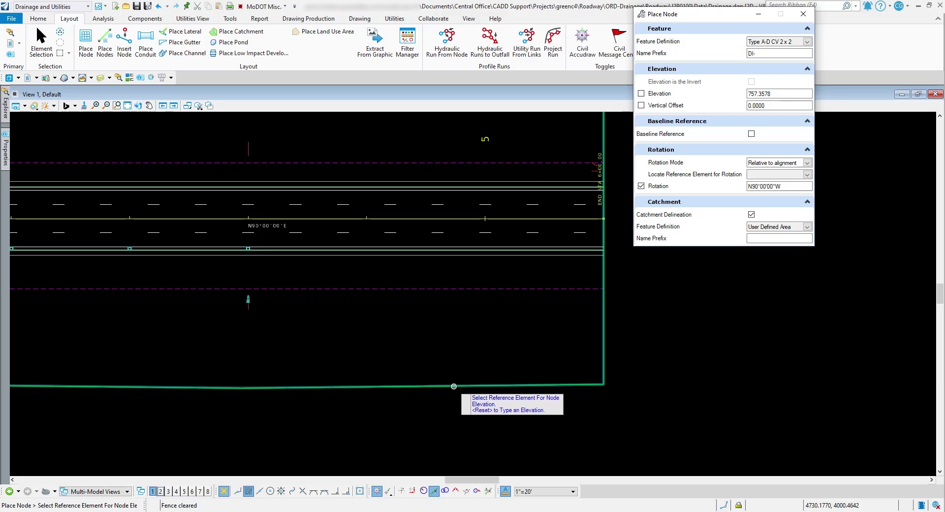
click(454, 386)
scroll(387, 227, up, 3)
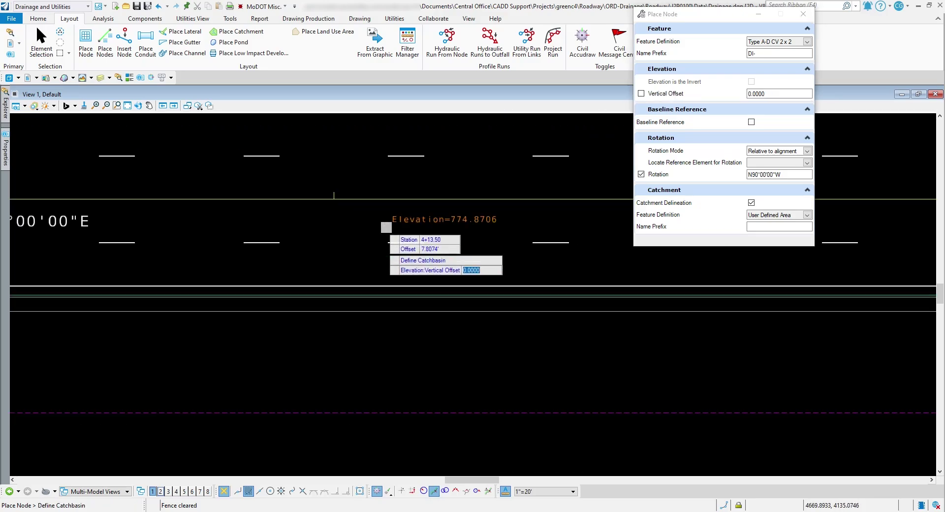
key(Tab)
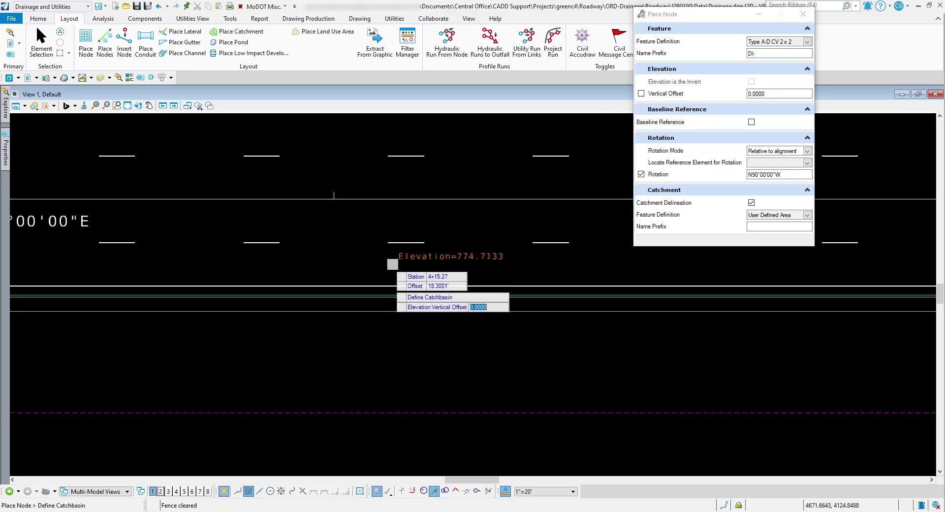
text(400)
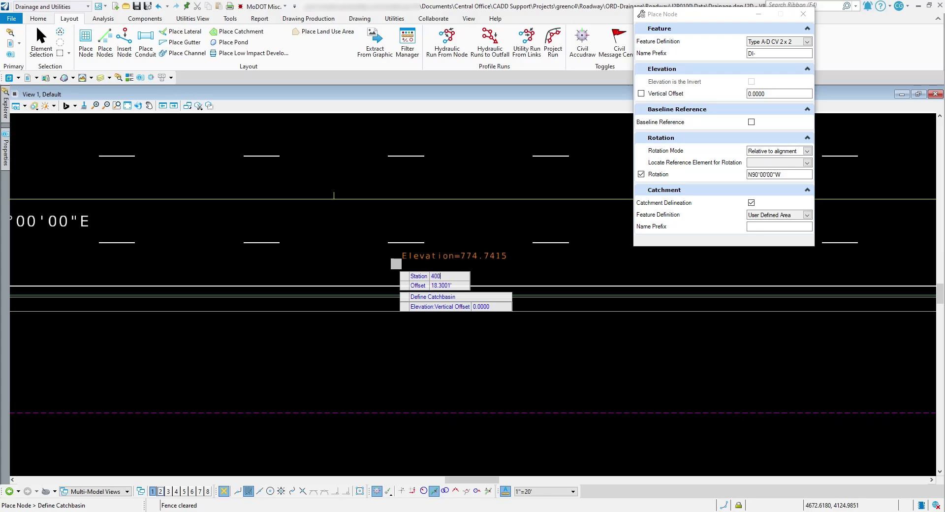
key(Tab)
text(26)
key(Tab)
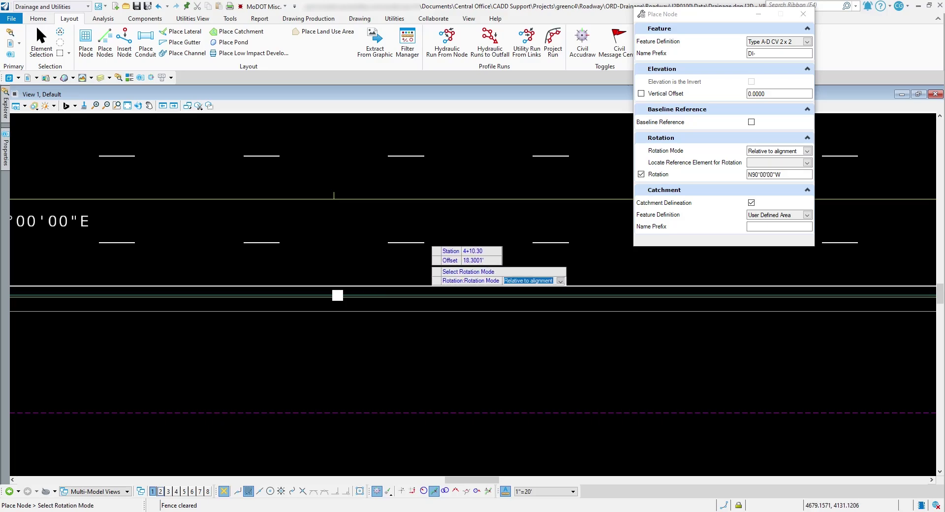
- Orient the inlet relative to the RTE50 alignment with a rotation of N90°00'00"W and finish the placement
click(421, 223)
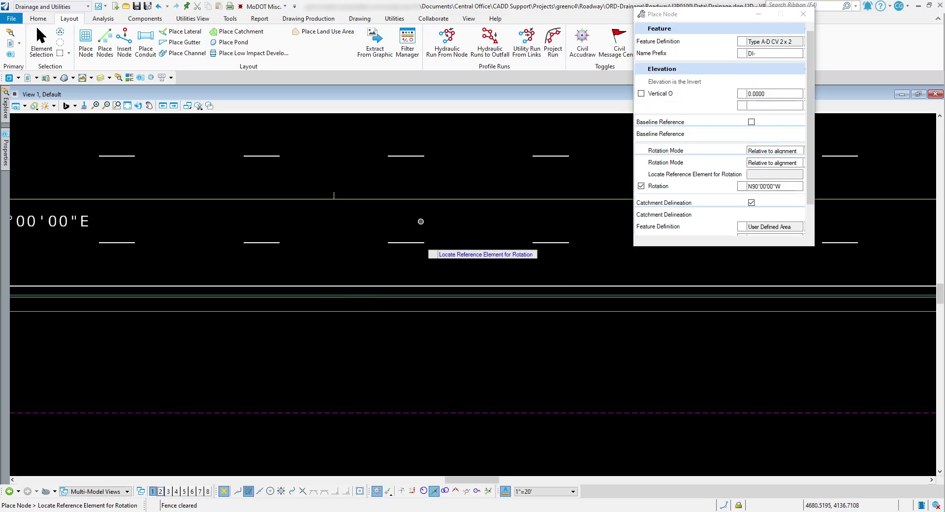
click(407, 199)
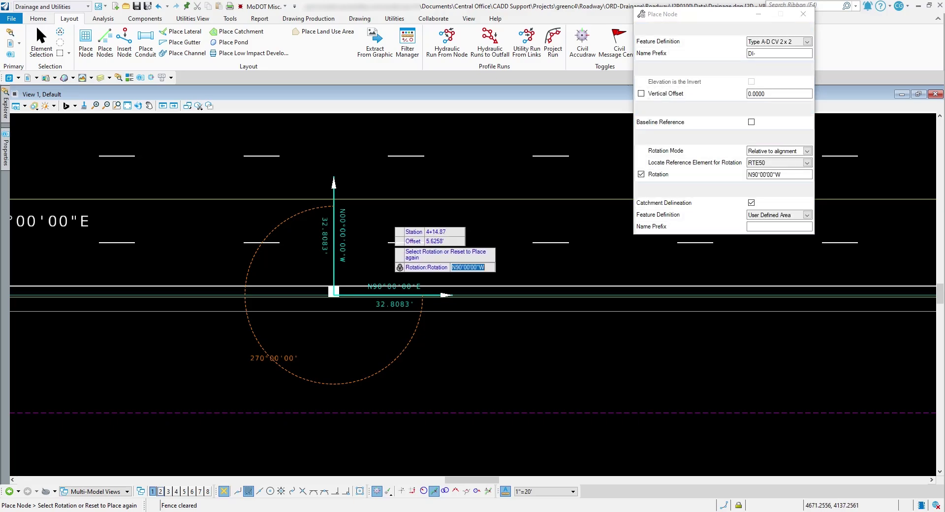
click(386, 223)
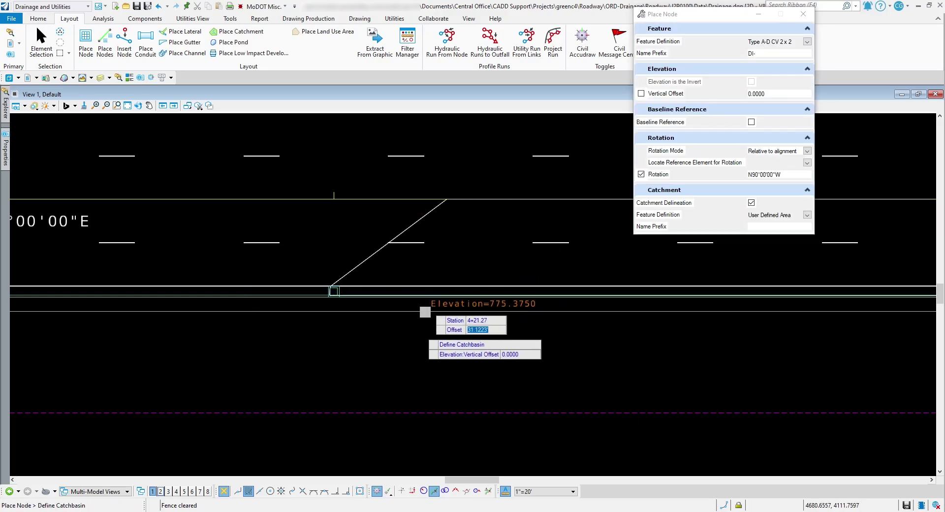
key(Escape)
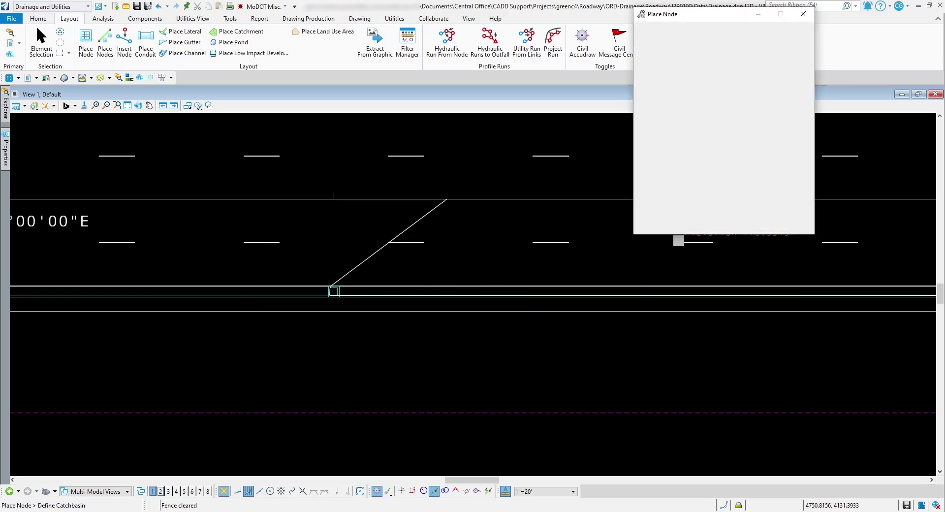
- Examine the catchment polygon delineated from the new inlet and save the drainage file
scroll(623, 194, down, 4)
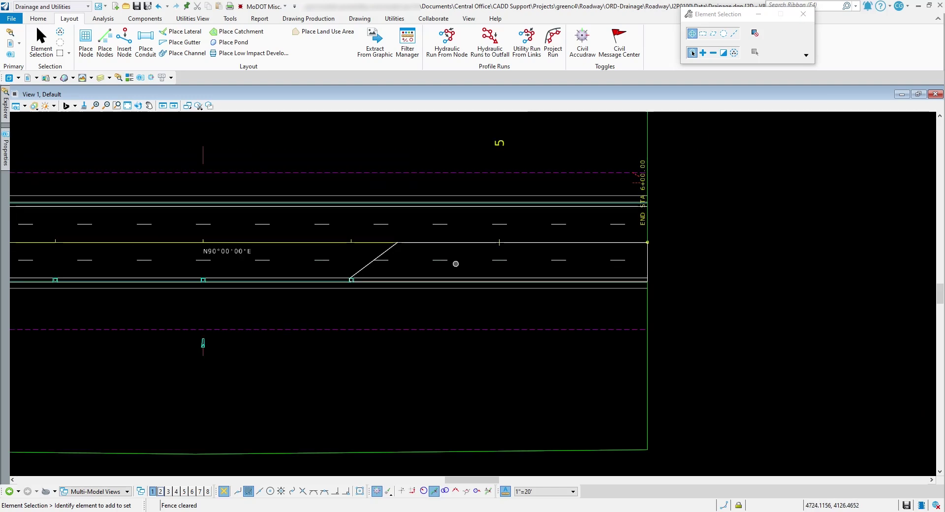
scroll(380, 269, up, 3)
click(353, 238)
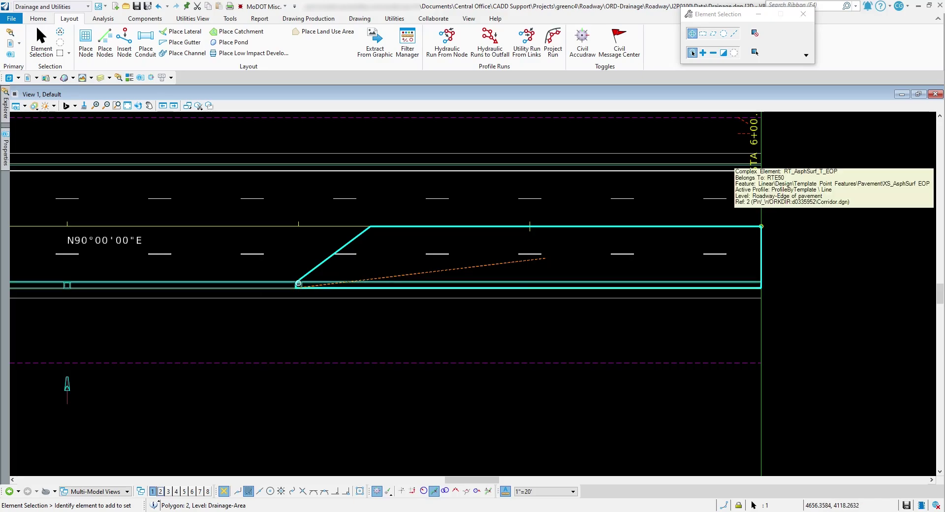
click(319, 267)
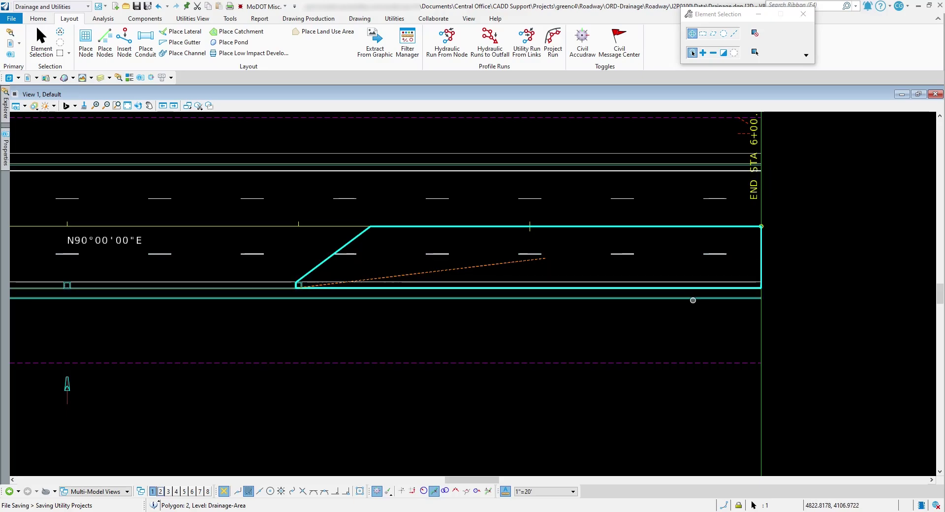
click(612, 320)
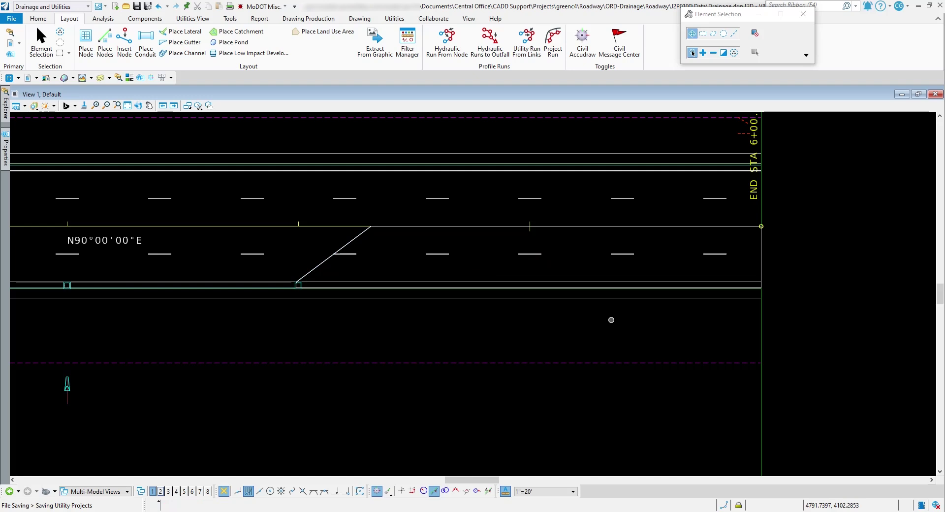